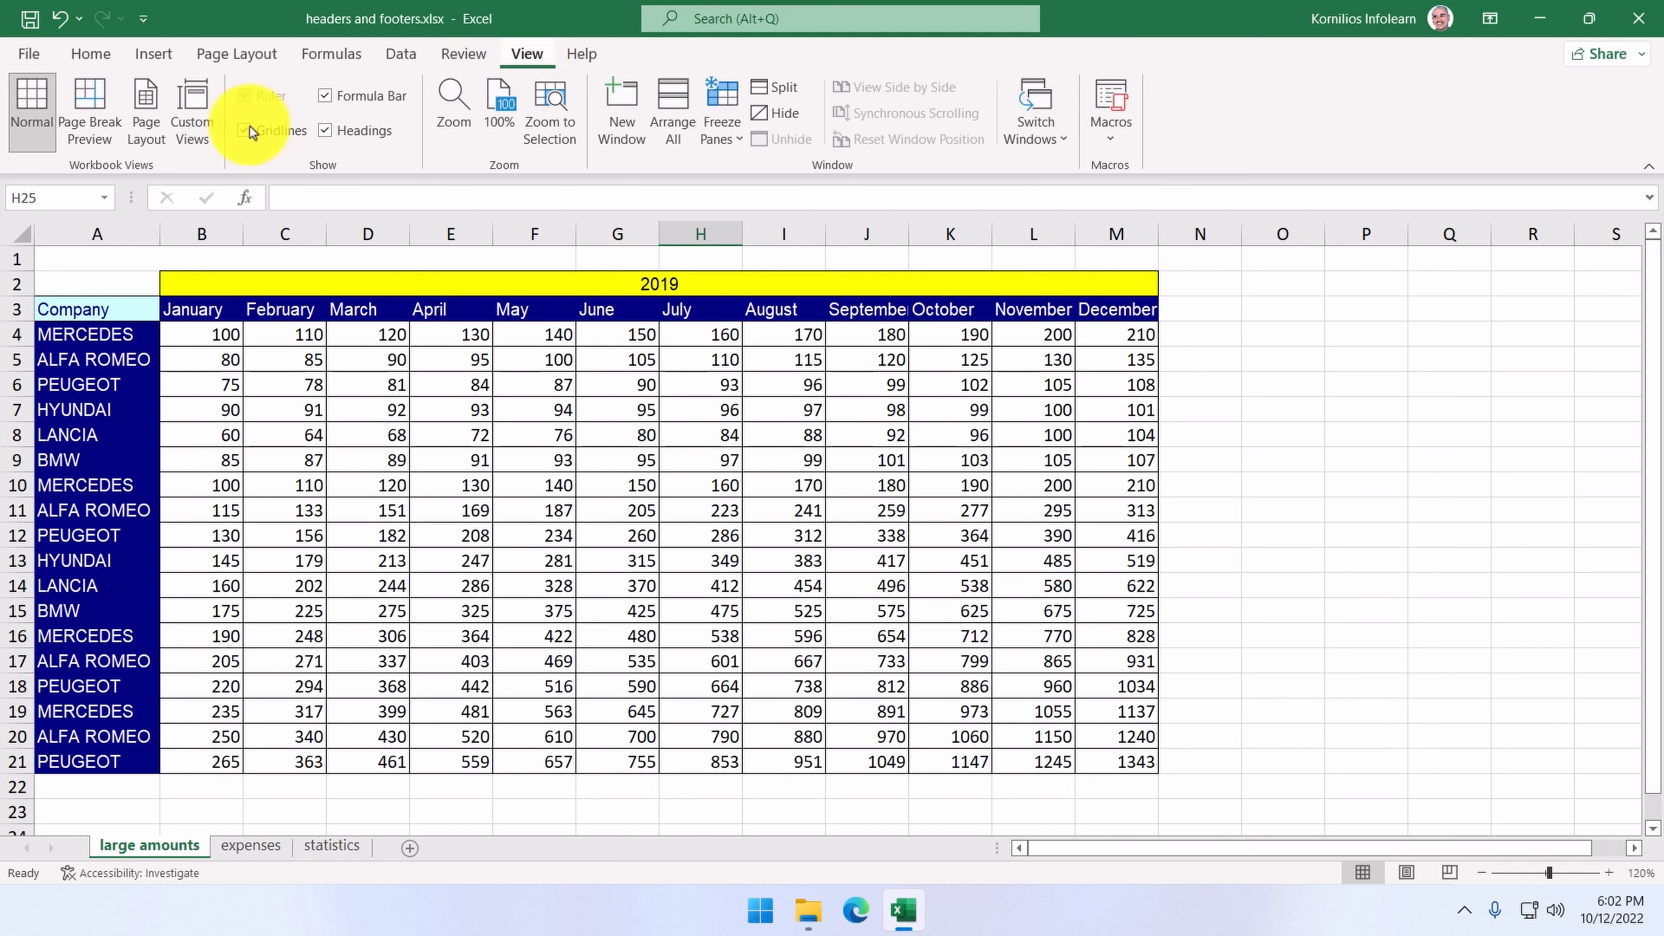
Switch the large amounts sheet to Page Layout view and look over the header and footer areas of its pages
{"action": "left_click", "coordinate": [142, 131]}
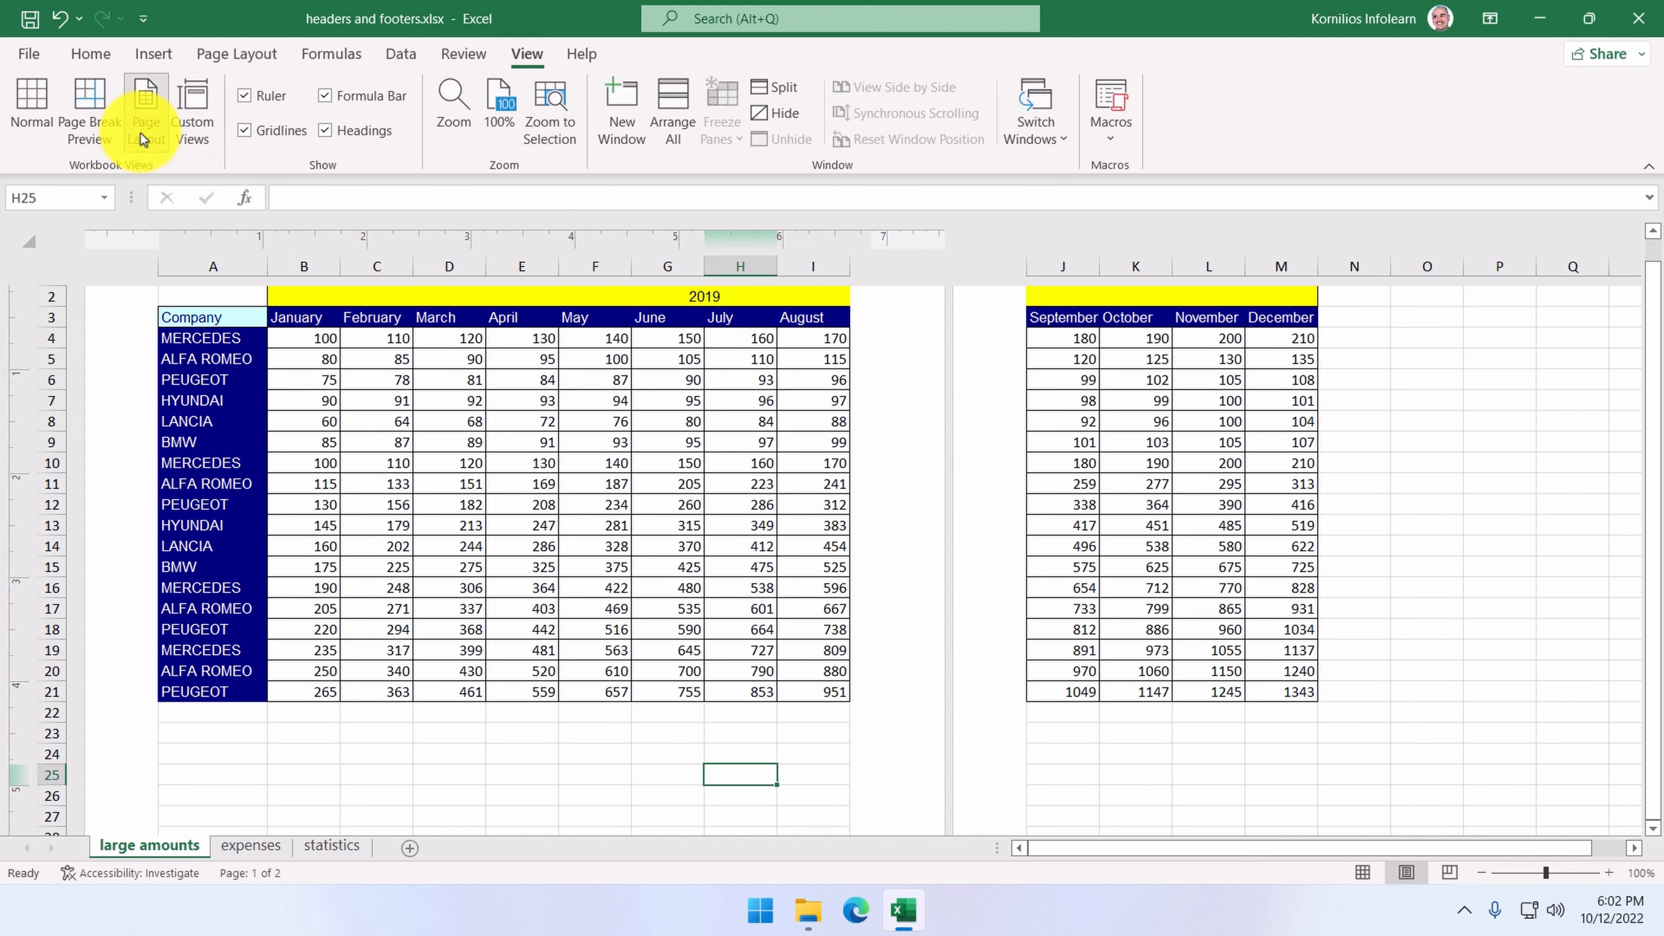
{"action": "scroll", "coordinate": [384, 360], "scroll_direction": "up", "scroll_amount": 2}
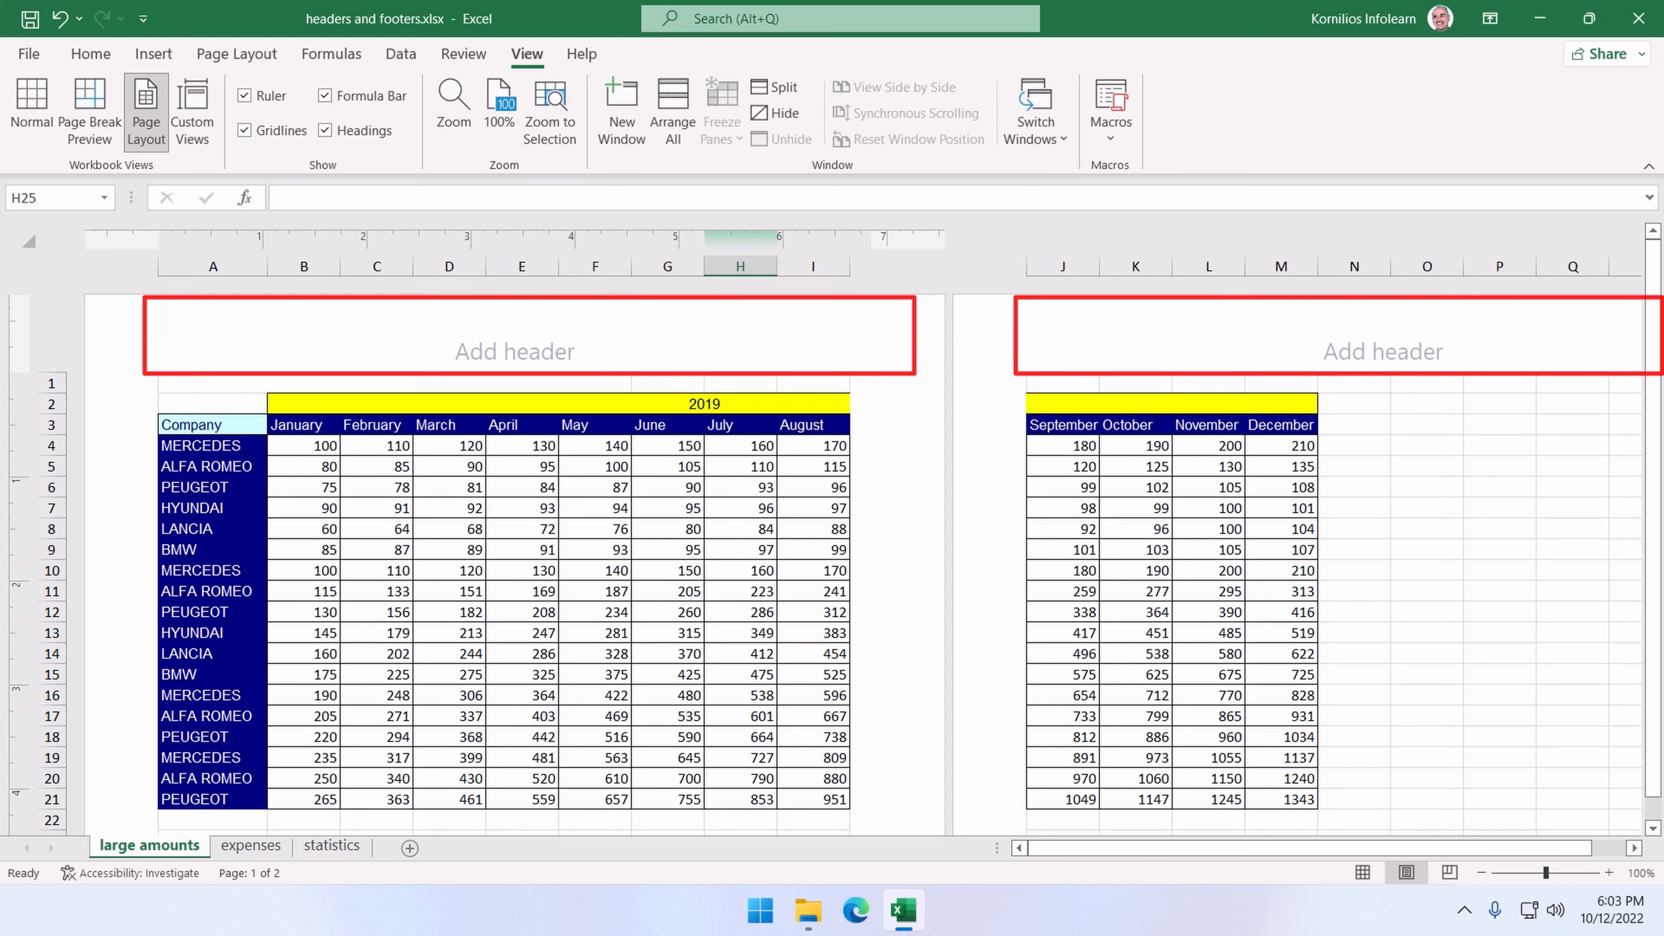
{"action": "scroll", "coordinate": [504, 558], "scroll_direction": "down", "scroll_amount": 6}
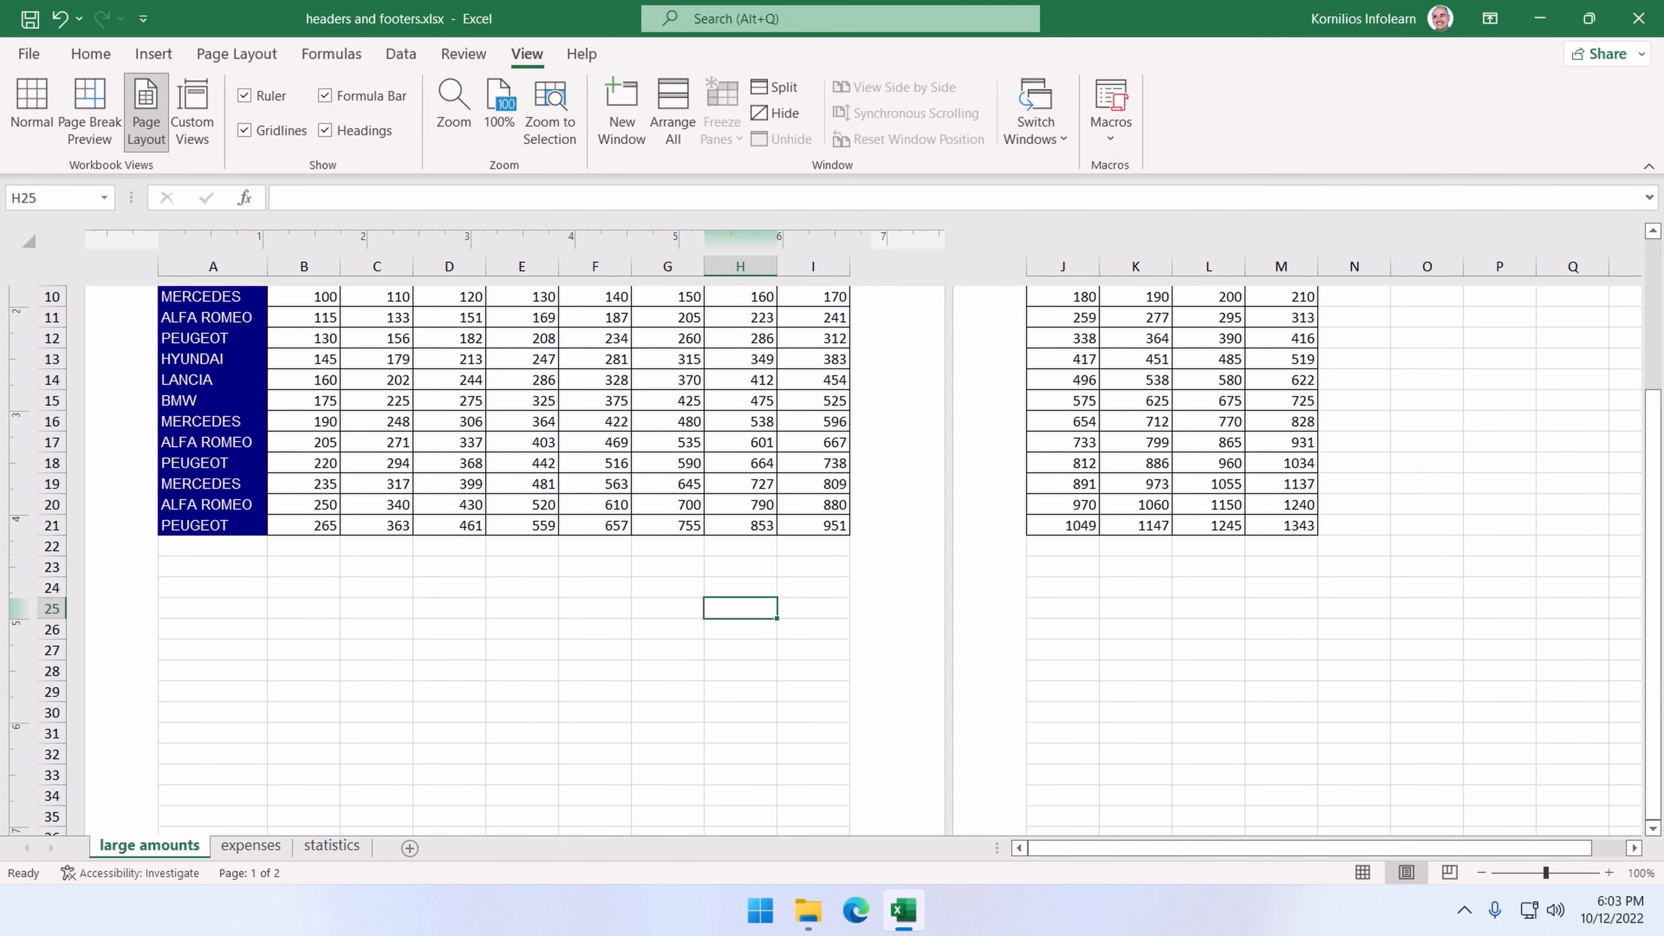
{"action": "scroll", "coordinate": [505, 557], "scroll_direction": "down", "scroll_amount": 5}
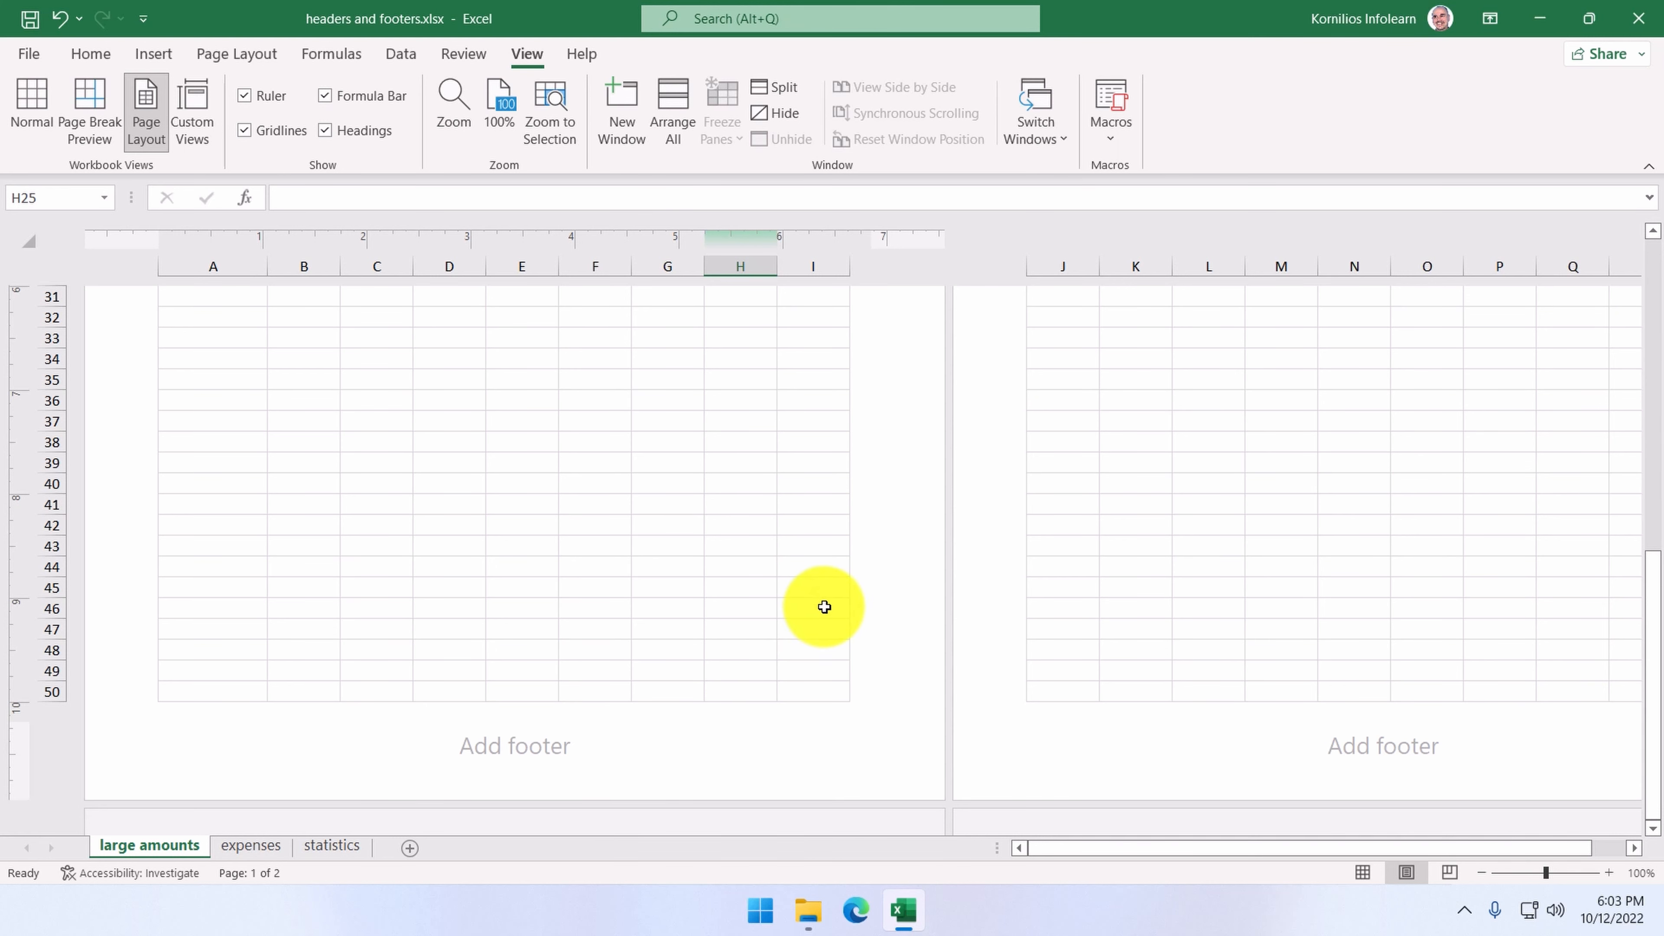
{"action": "scroll", "coordinate": [824, 607], "scroll_direction": "up", "scroll_amount": 10}
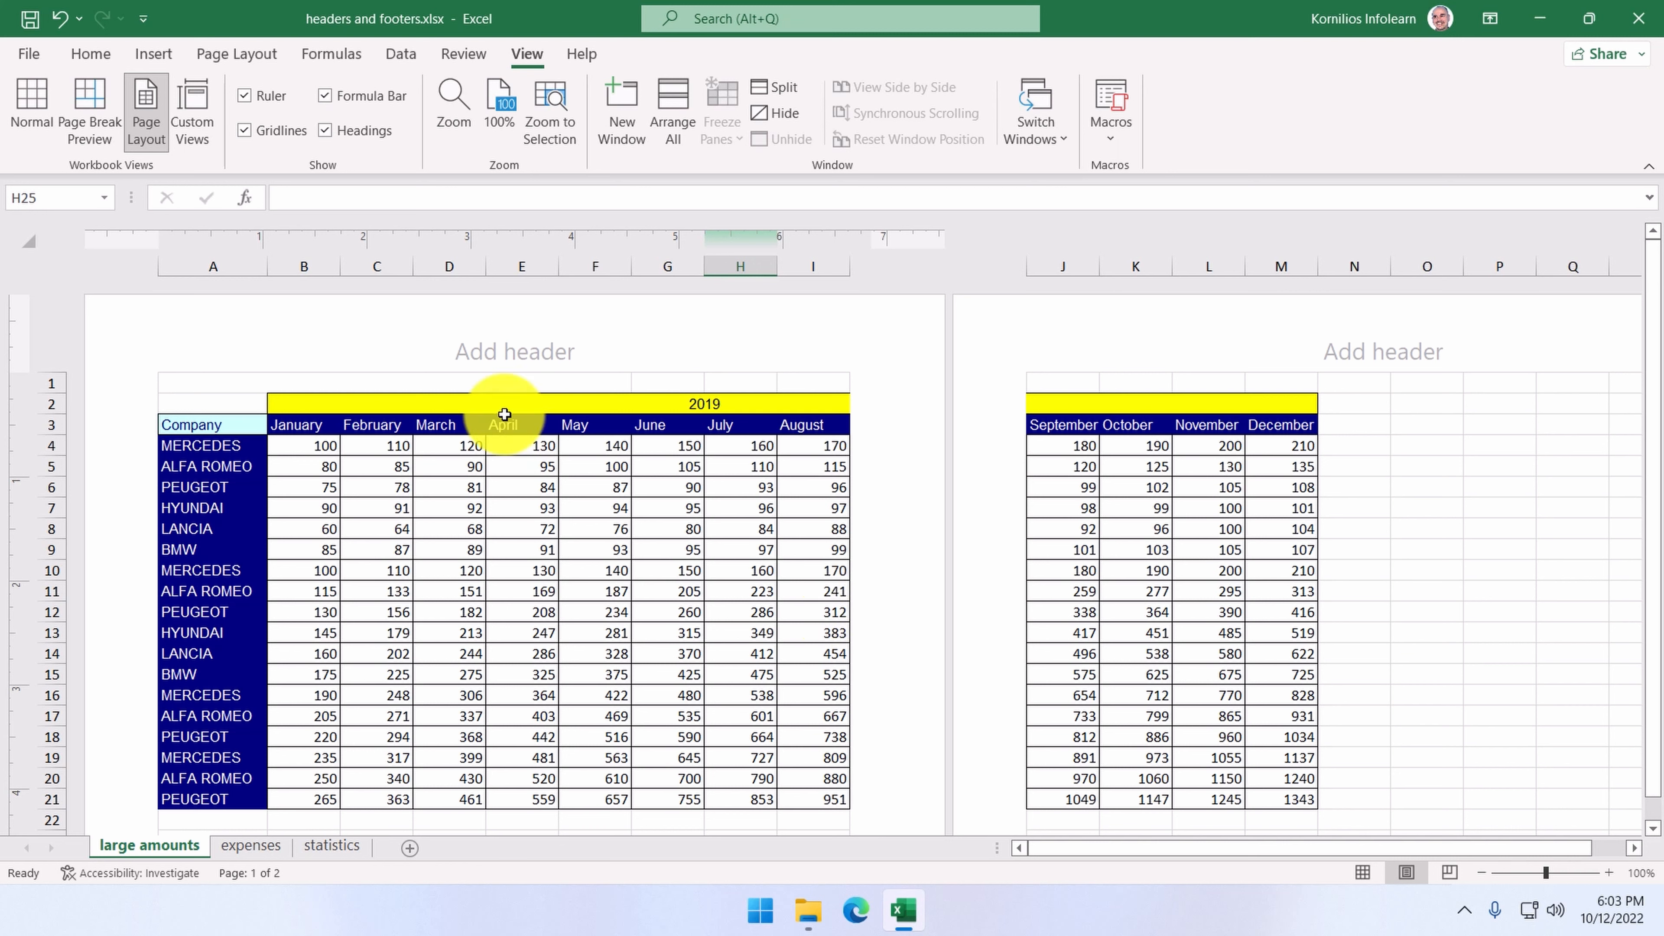
Open the header and footer settings in Page Setup and review the preset headers and footers on offer
{"action": "left_click", "coordinate": [244, 51]}
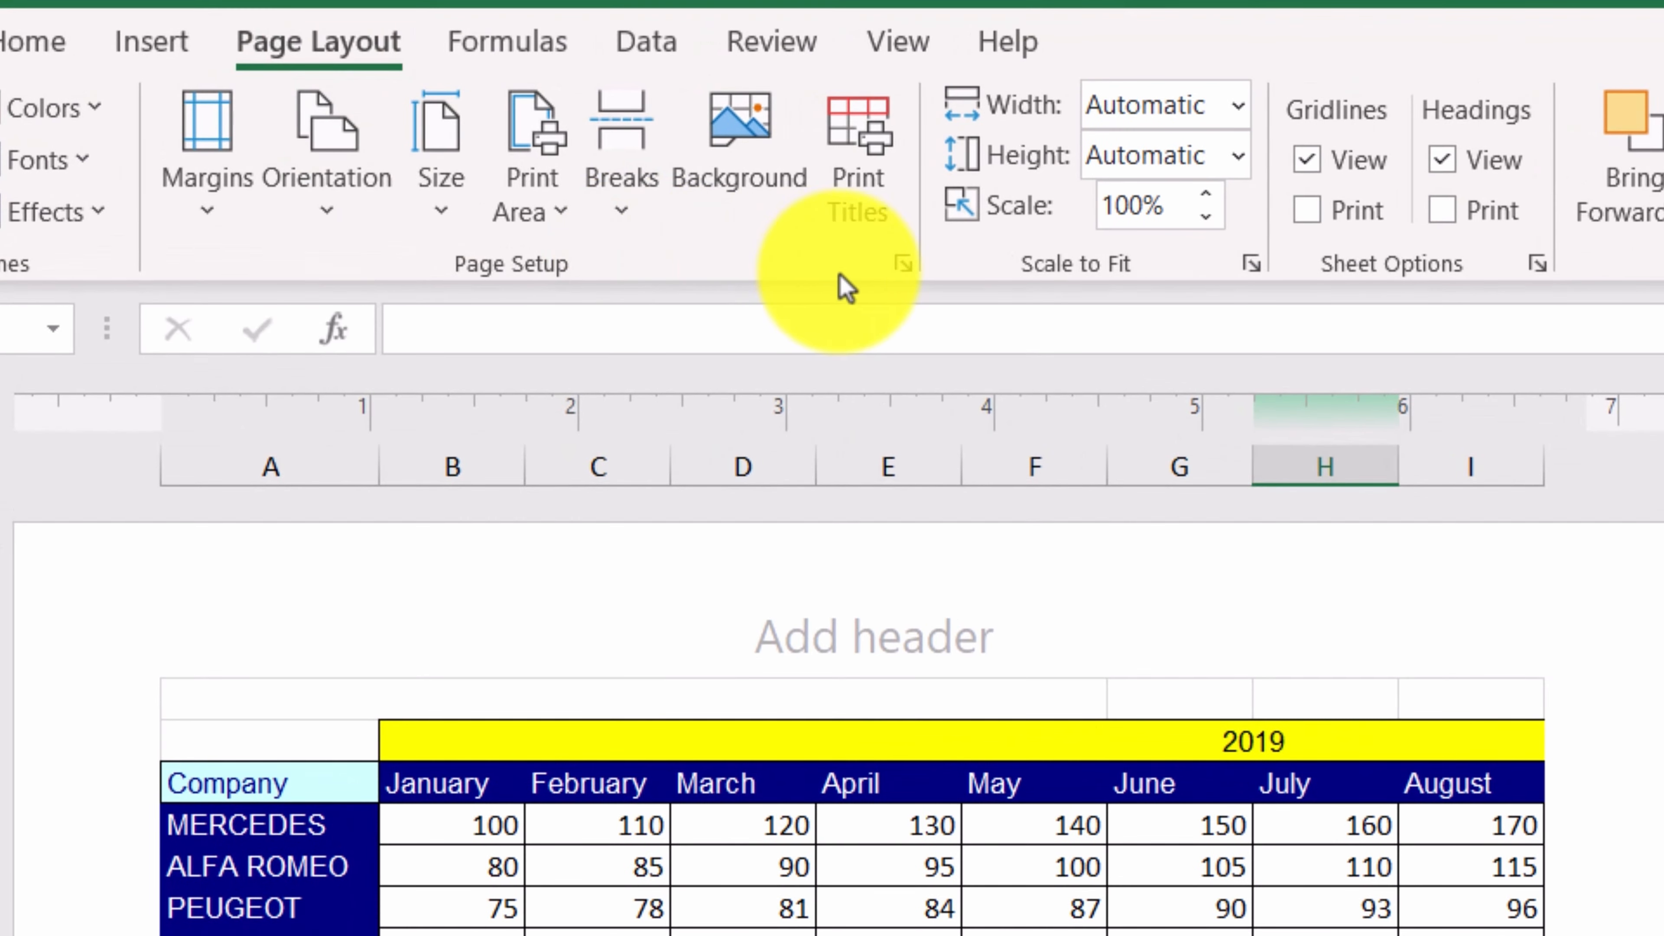
{"action": "left_click", "coordinate": [903, 263]}
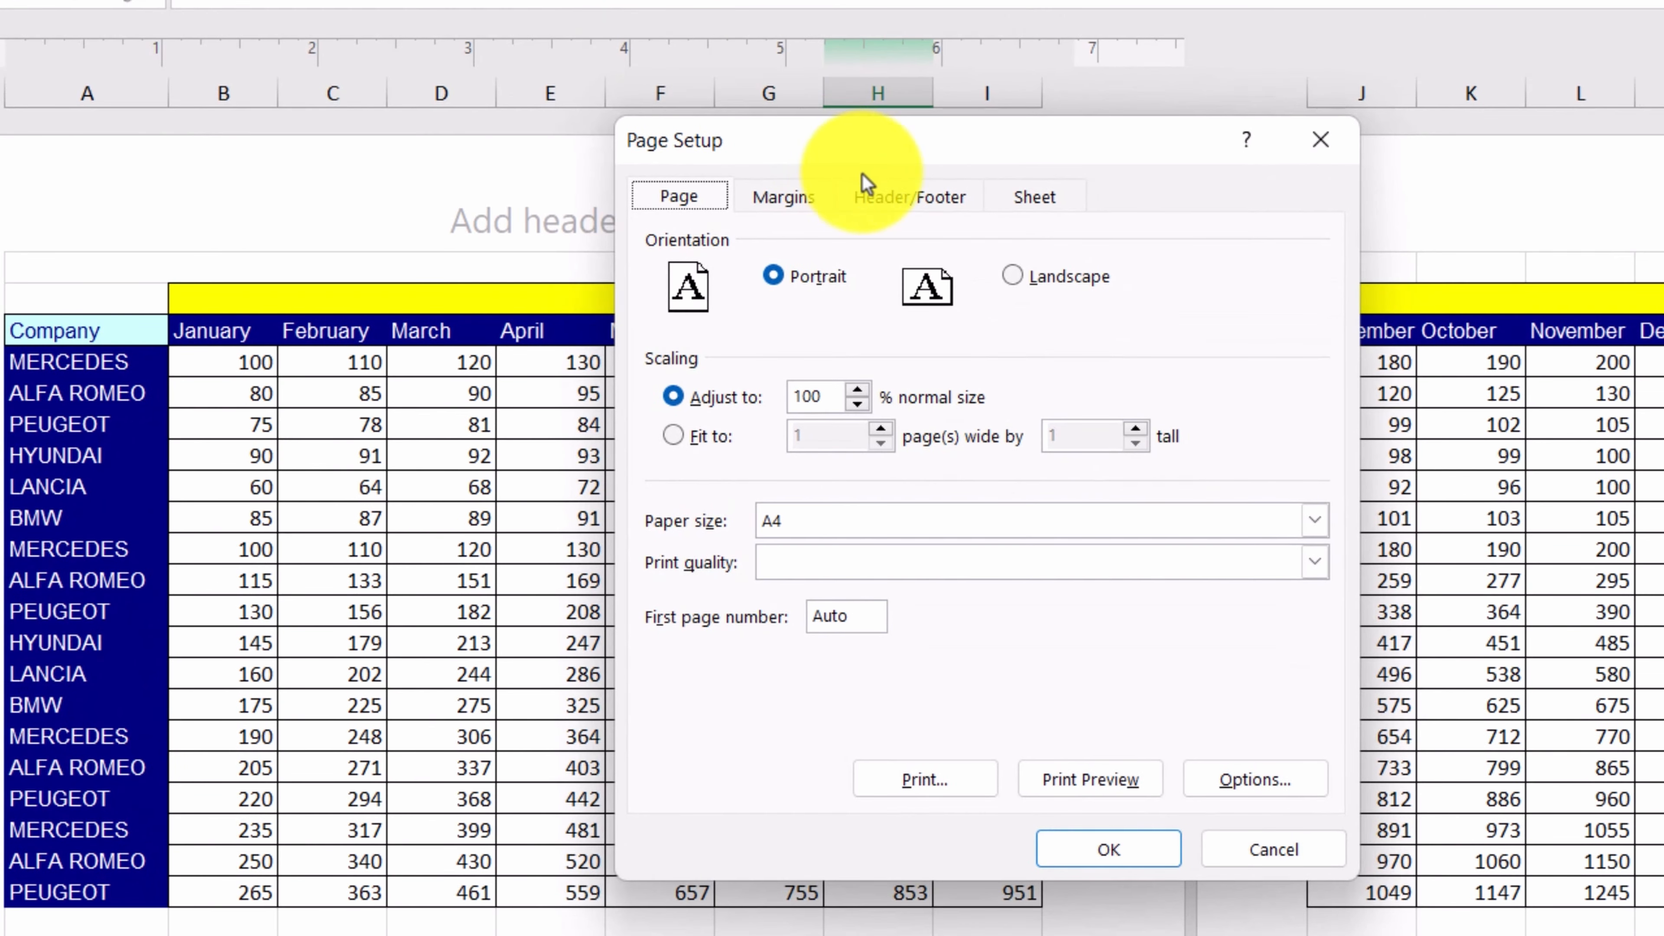
{"action": "left_click", "coordinate": [1138, 400]}
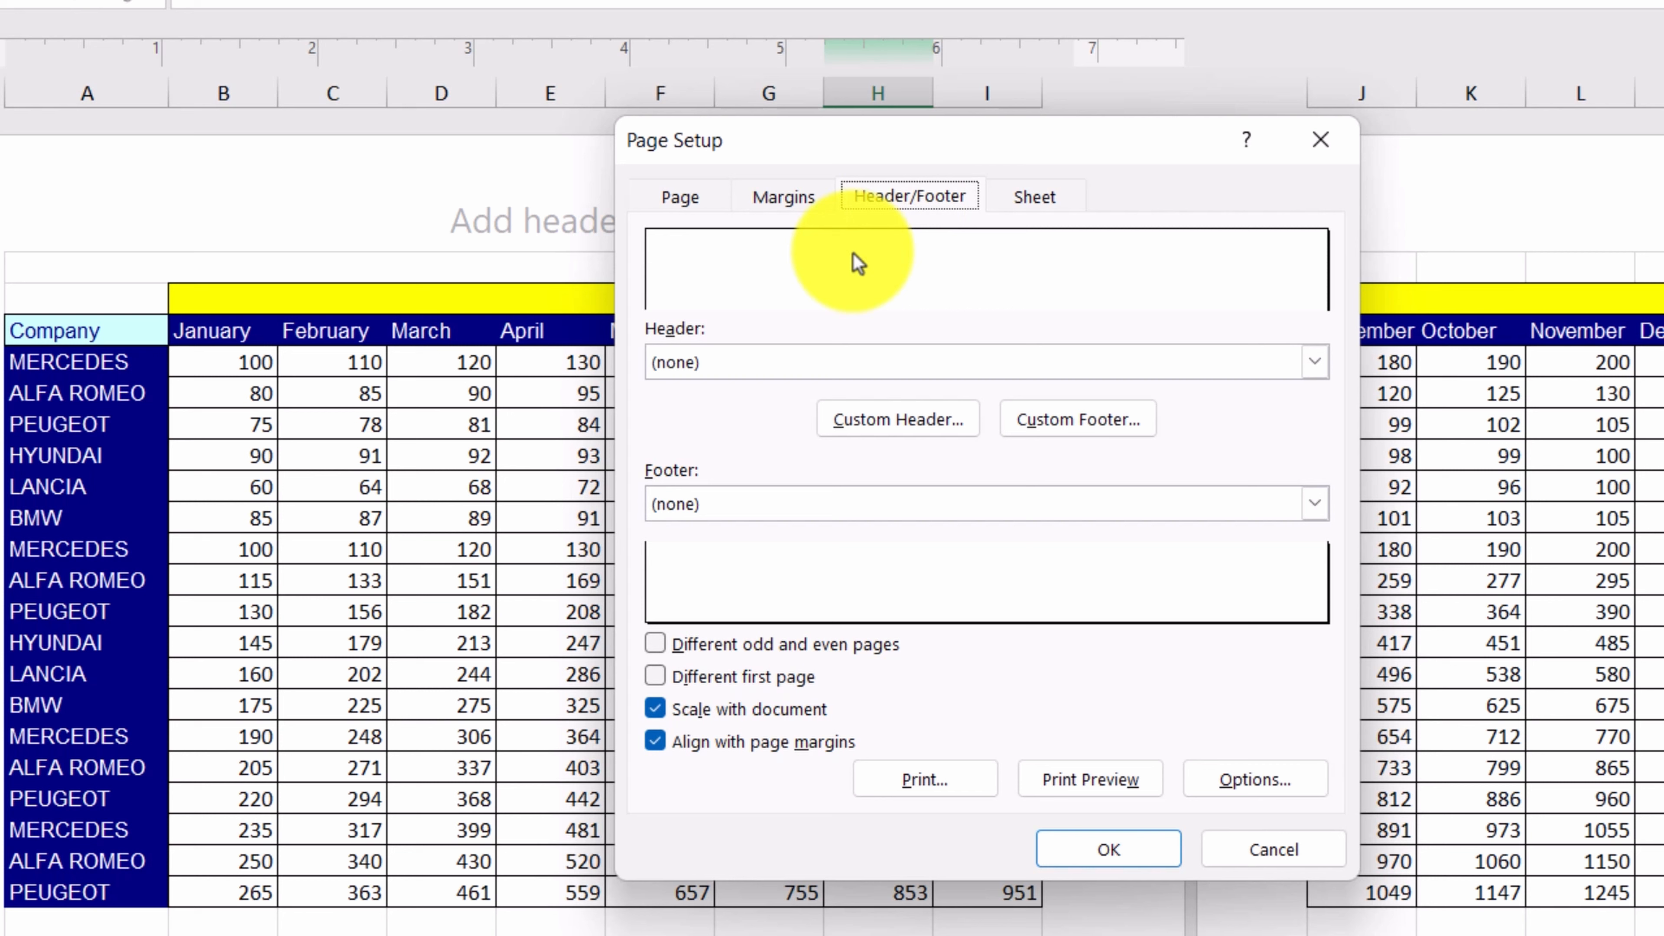
{"action": "left_click", "coordinate": [1315, 363]}
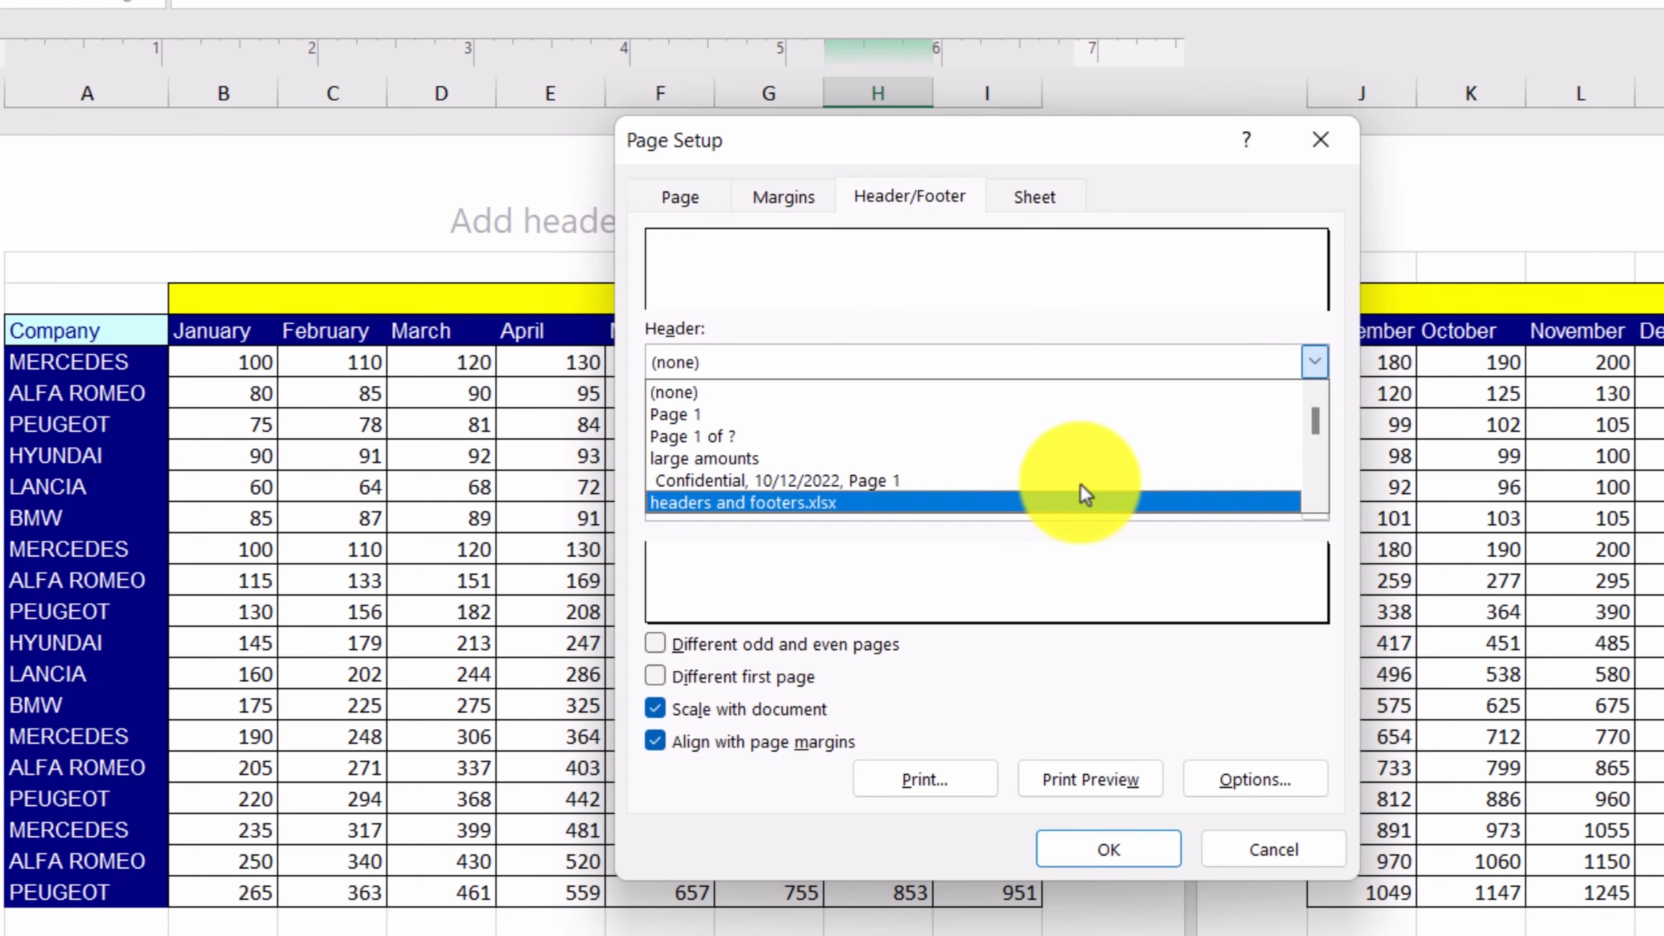
{"action": "left_click", "coordinate": [1314, 366]}
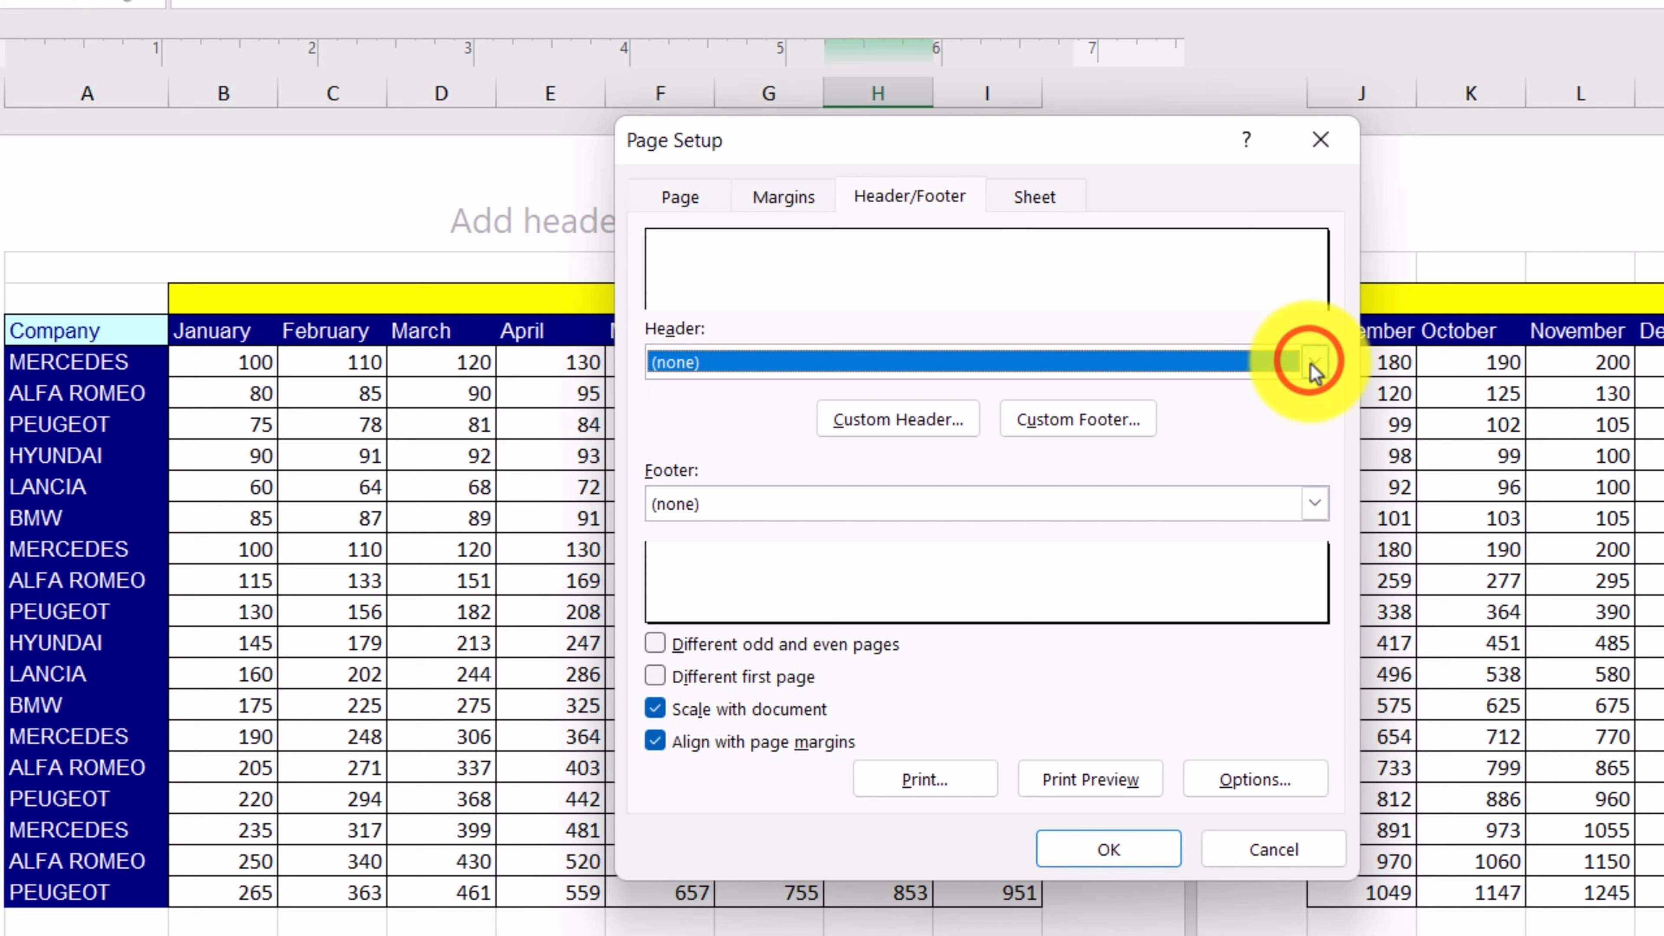
{"action": "left_click", "coordinate": [1313, 504]}
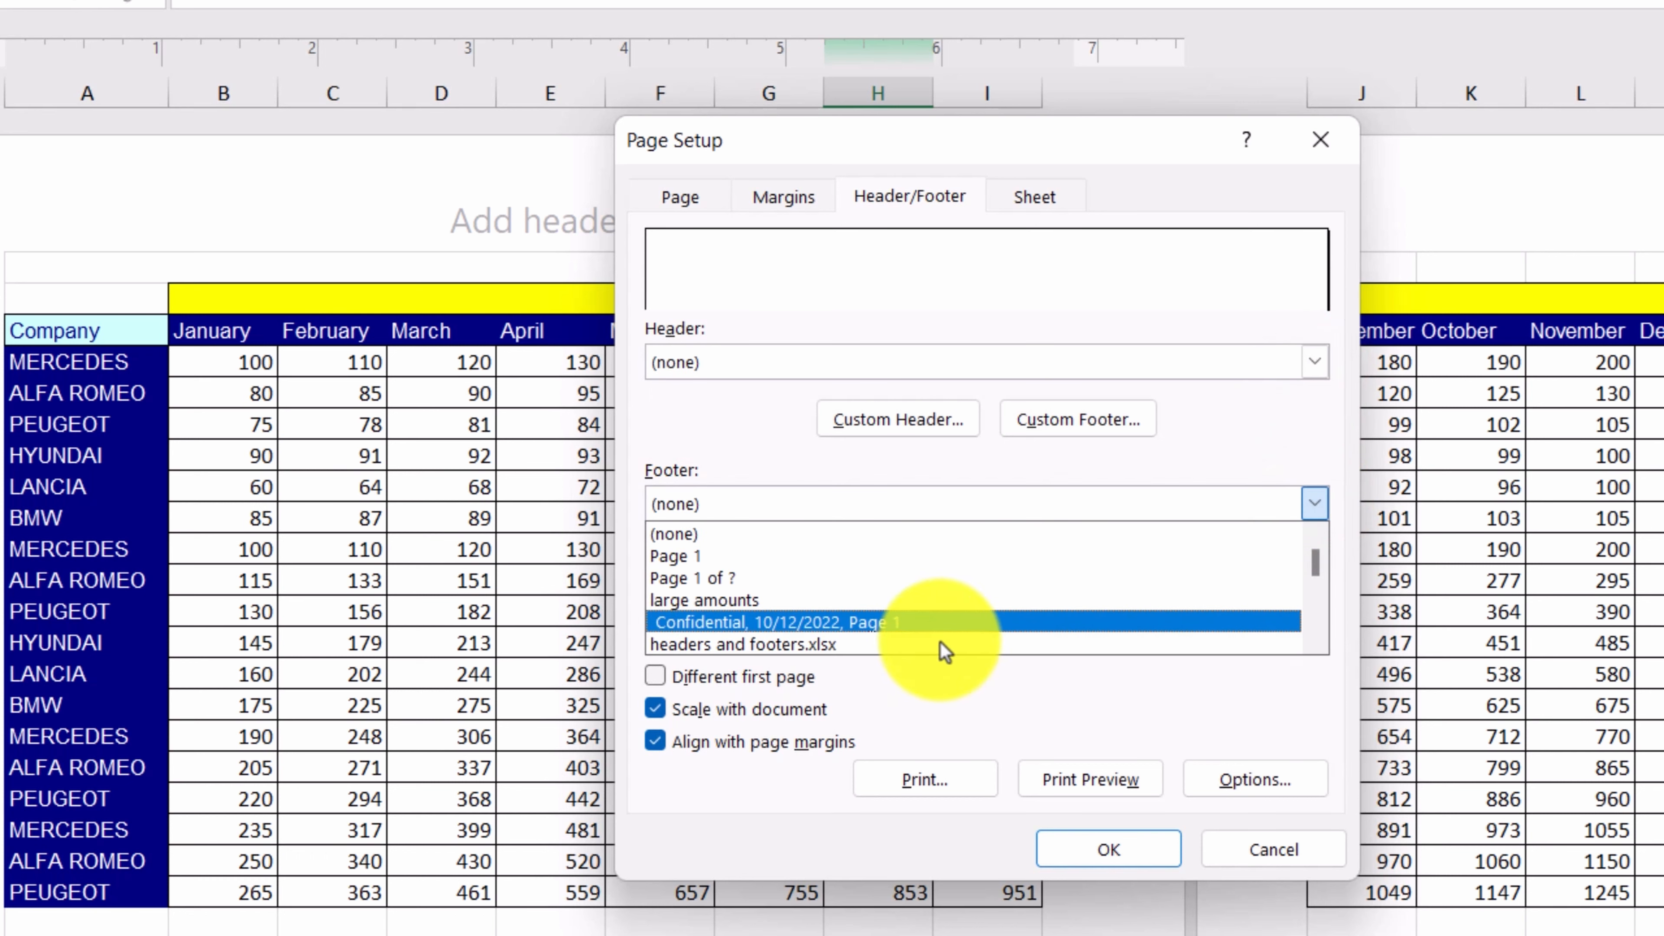
{"action": "left_click", "coordinate": [1315, 503]}
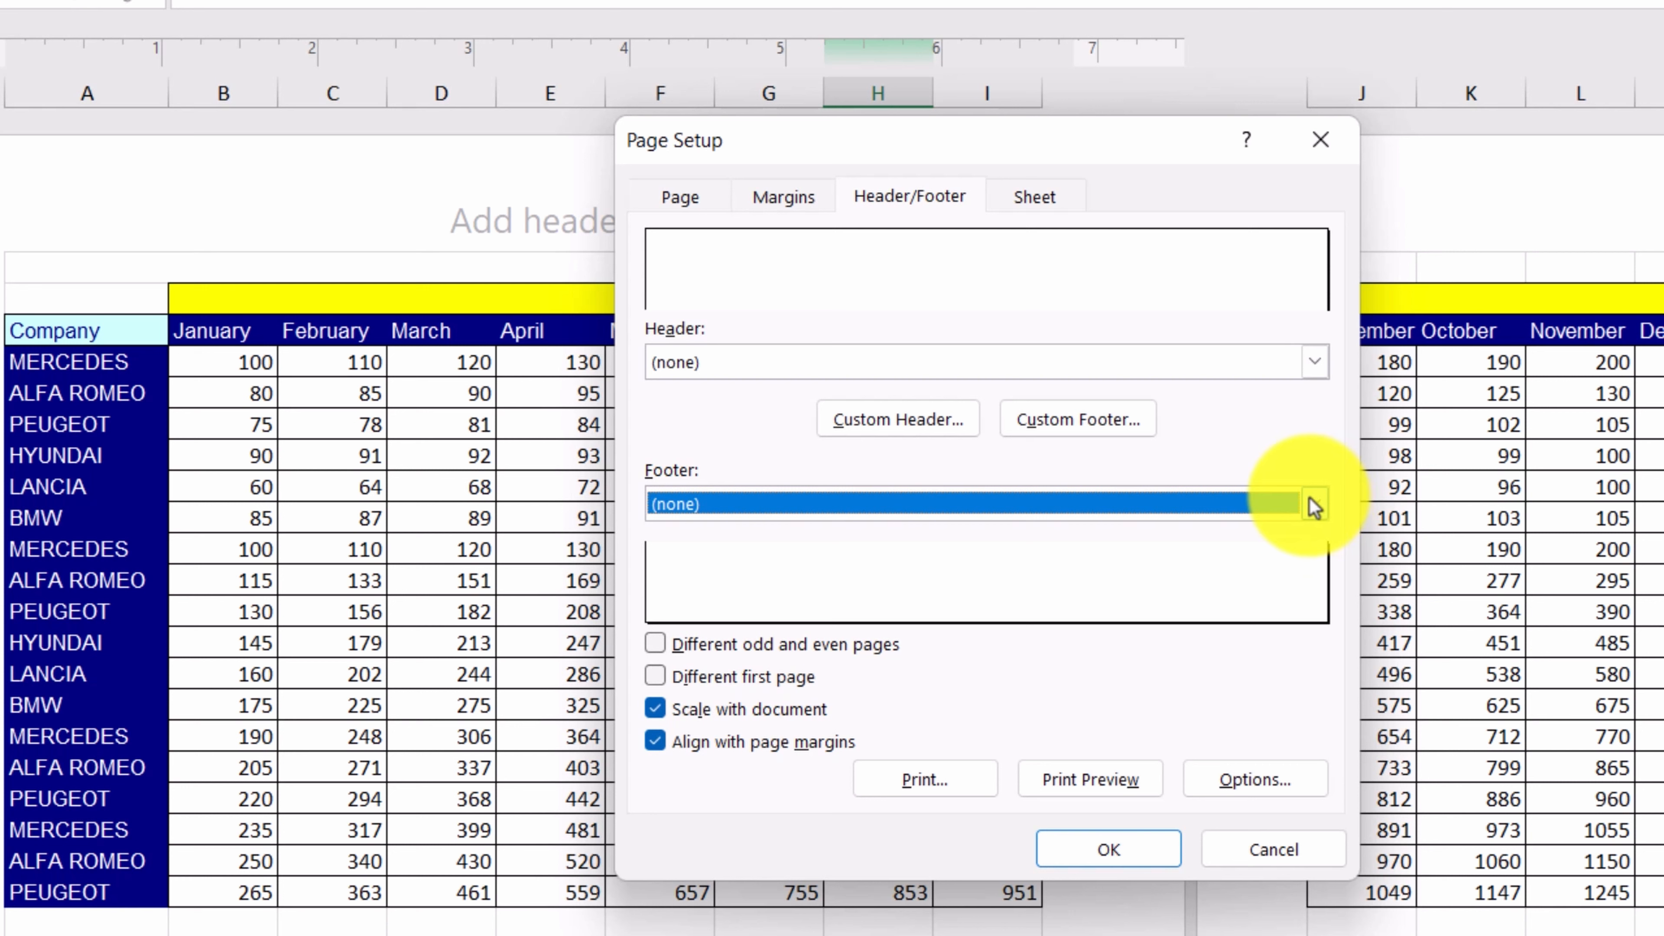
Set the header to the sheet name preset, large amounts, and look through the other header presets
{"action": "left_click", "coordinate": [1313, 367]}
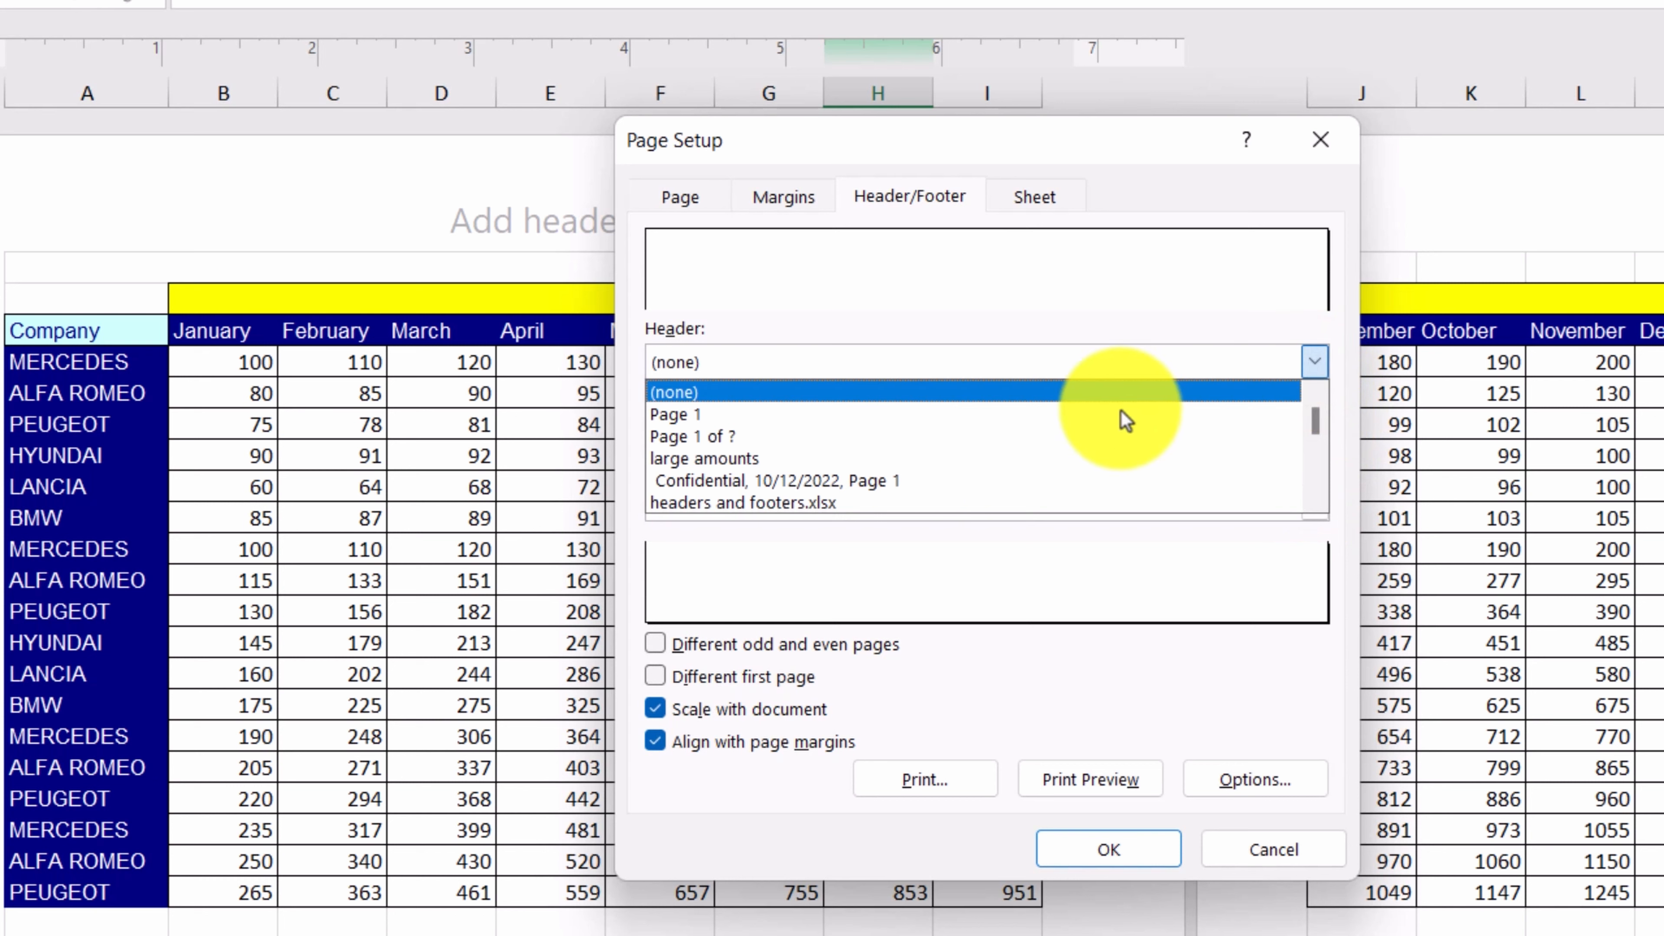
{"action": "left_click", "coordinate": [720, 458]}
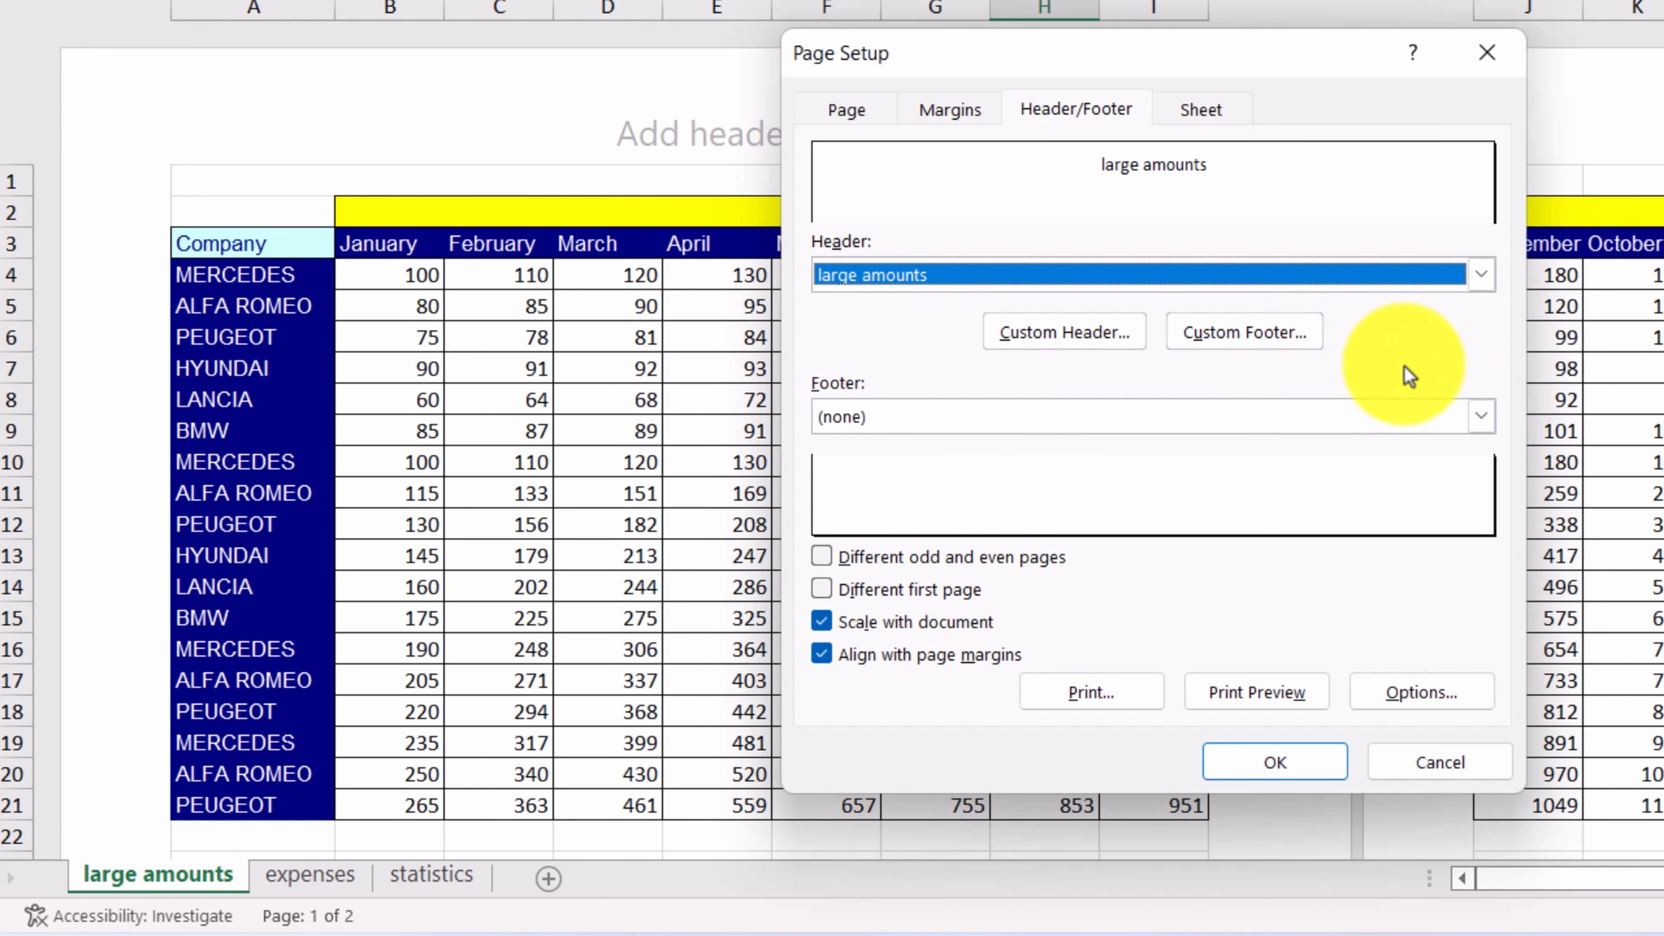
{"action": "left_click", "coordinate": [1477, 279]}
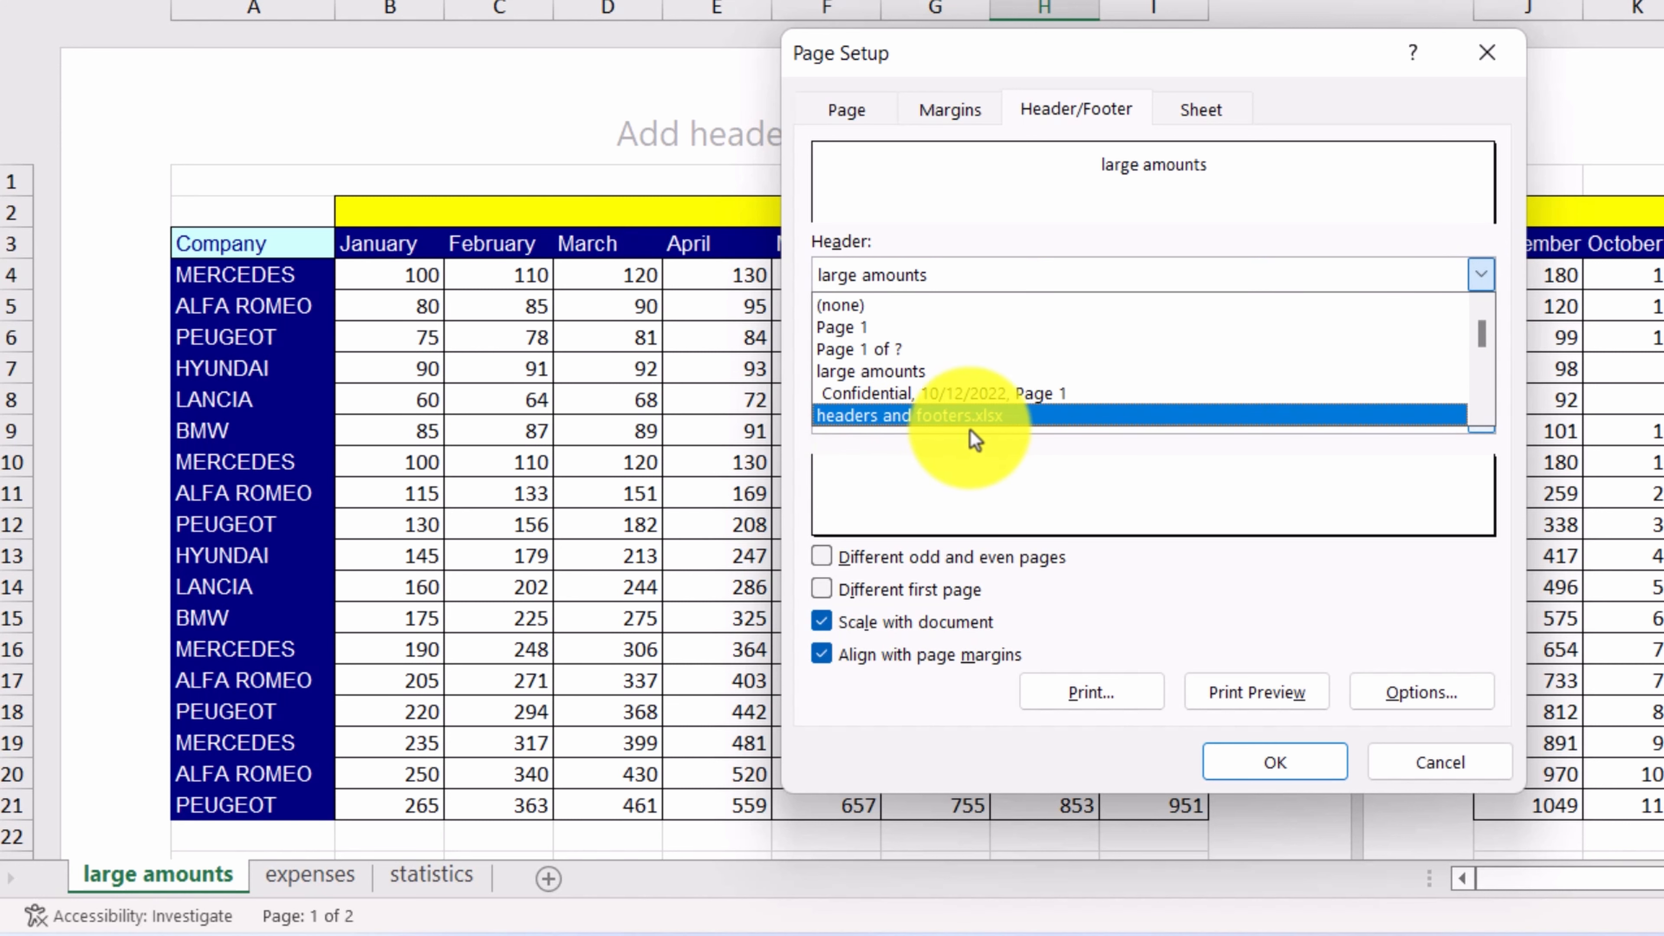
{"action": "left_click", "coordinate": [1096, 472]}
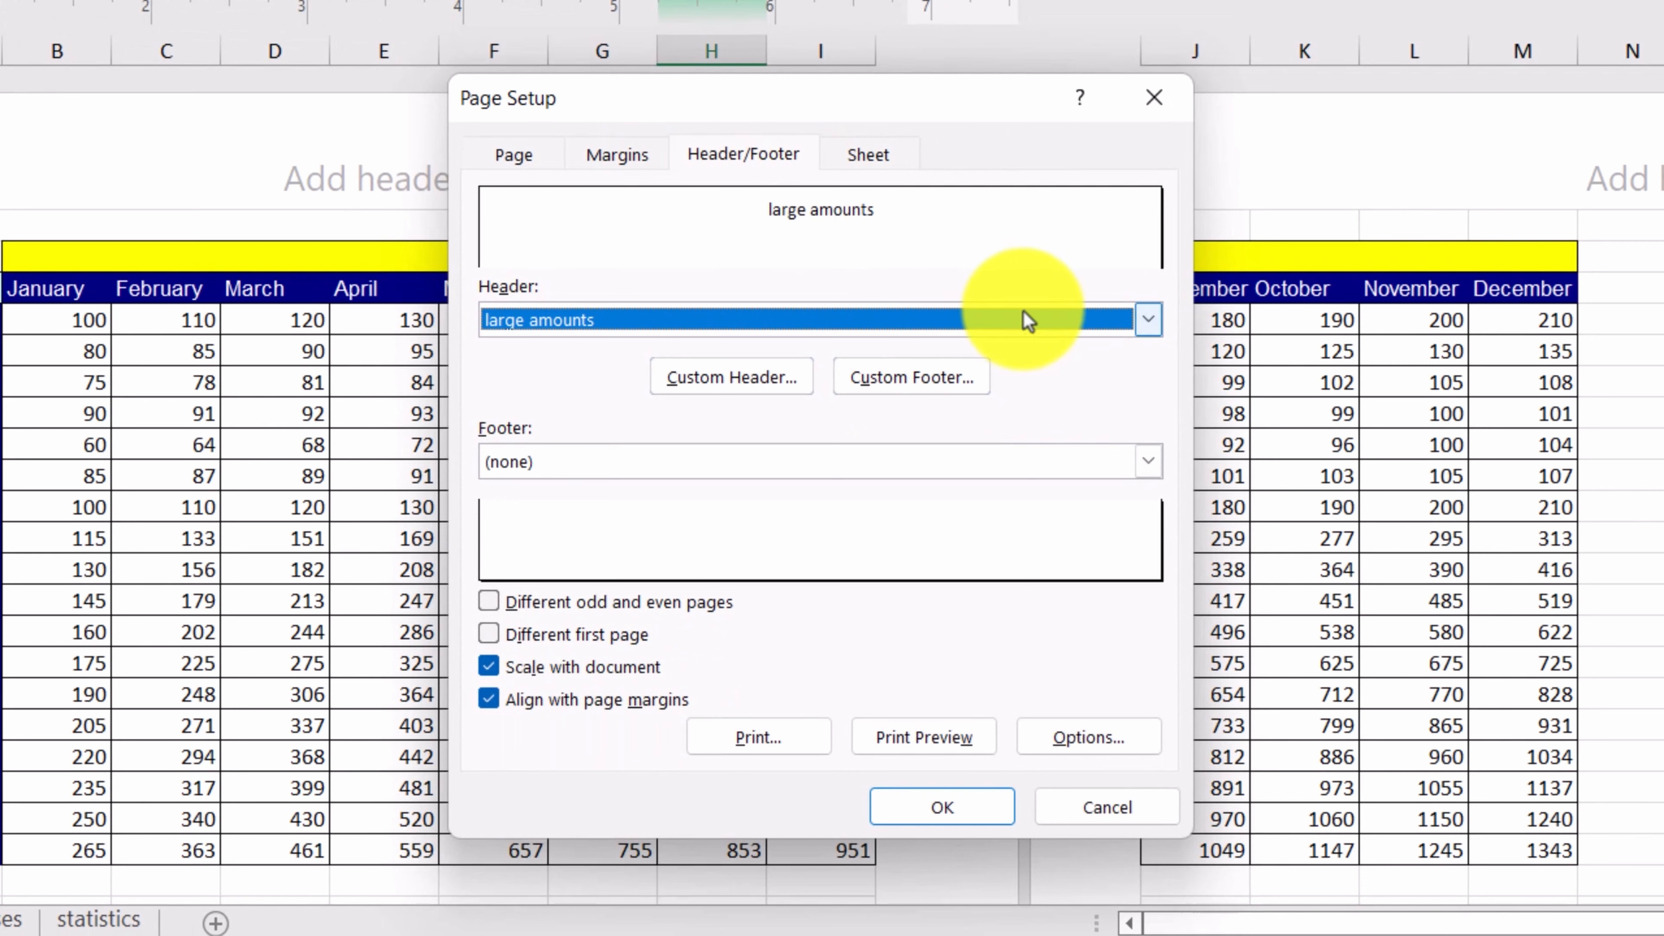
Set the header to the file name preset, headers and footers.xlsx
{"action": "left_click", "coordinate": [1111, 310]}
{"action": "left_click", "coordinate": [678, 460]}
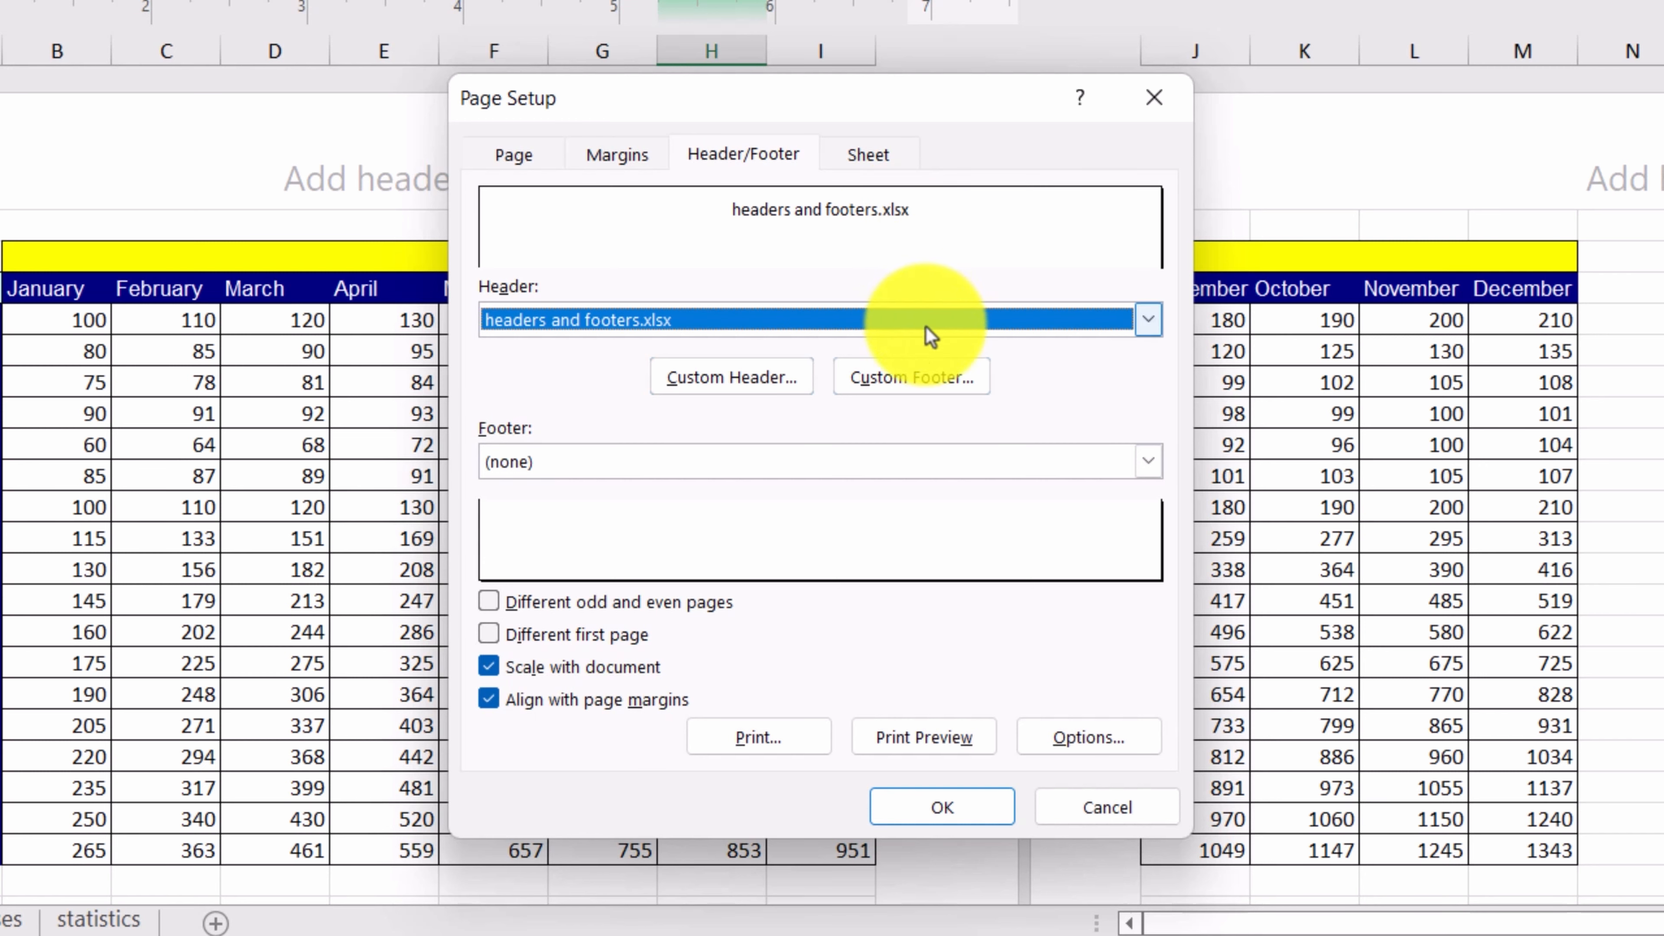
Create a custom footer with the author's name in the left section and the sheet name in the center section, and apply the page setup
{"action": "left_click", "coordinate": [899, 385]}
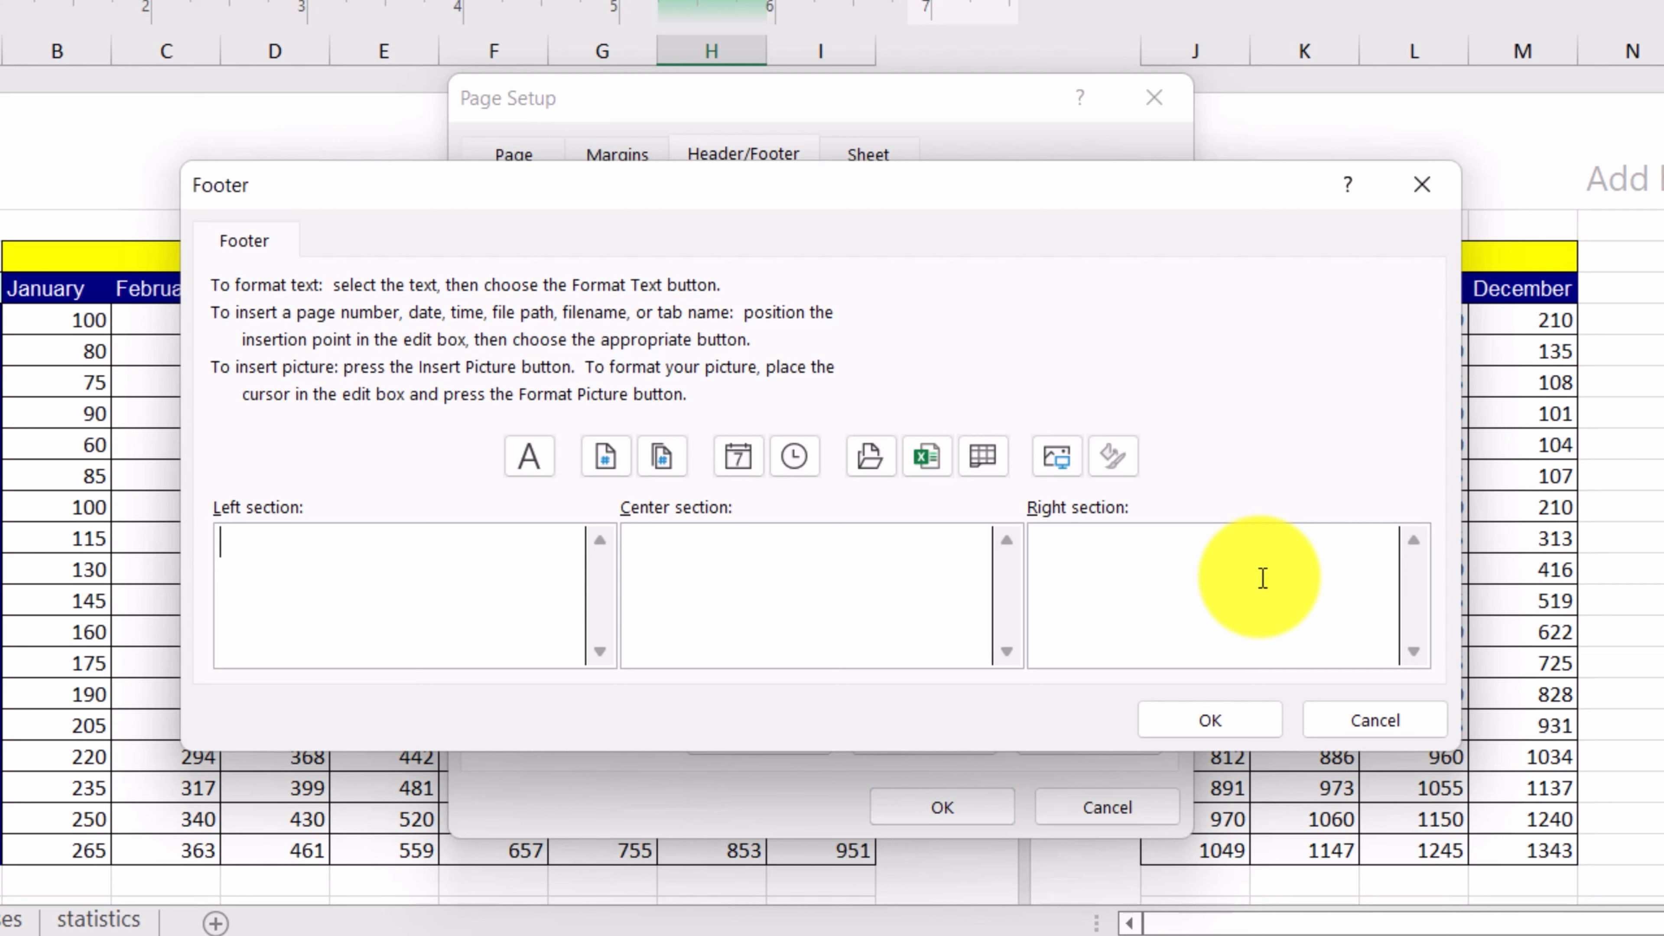
{"action": "type", "text": "KORNILIOS"}
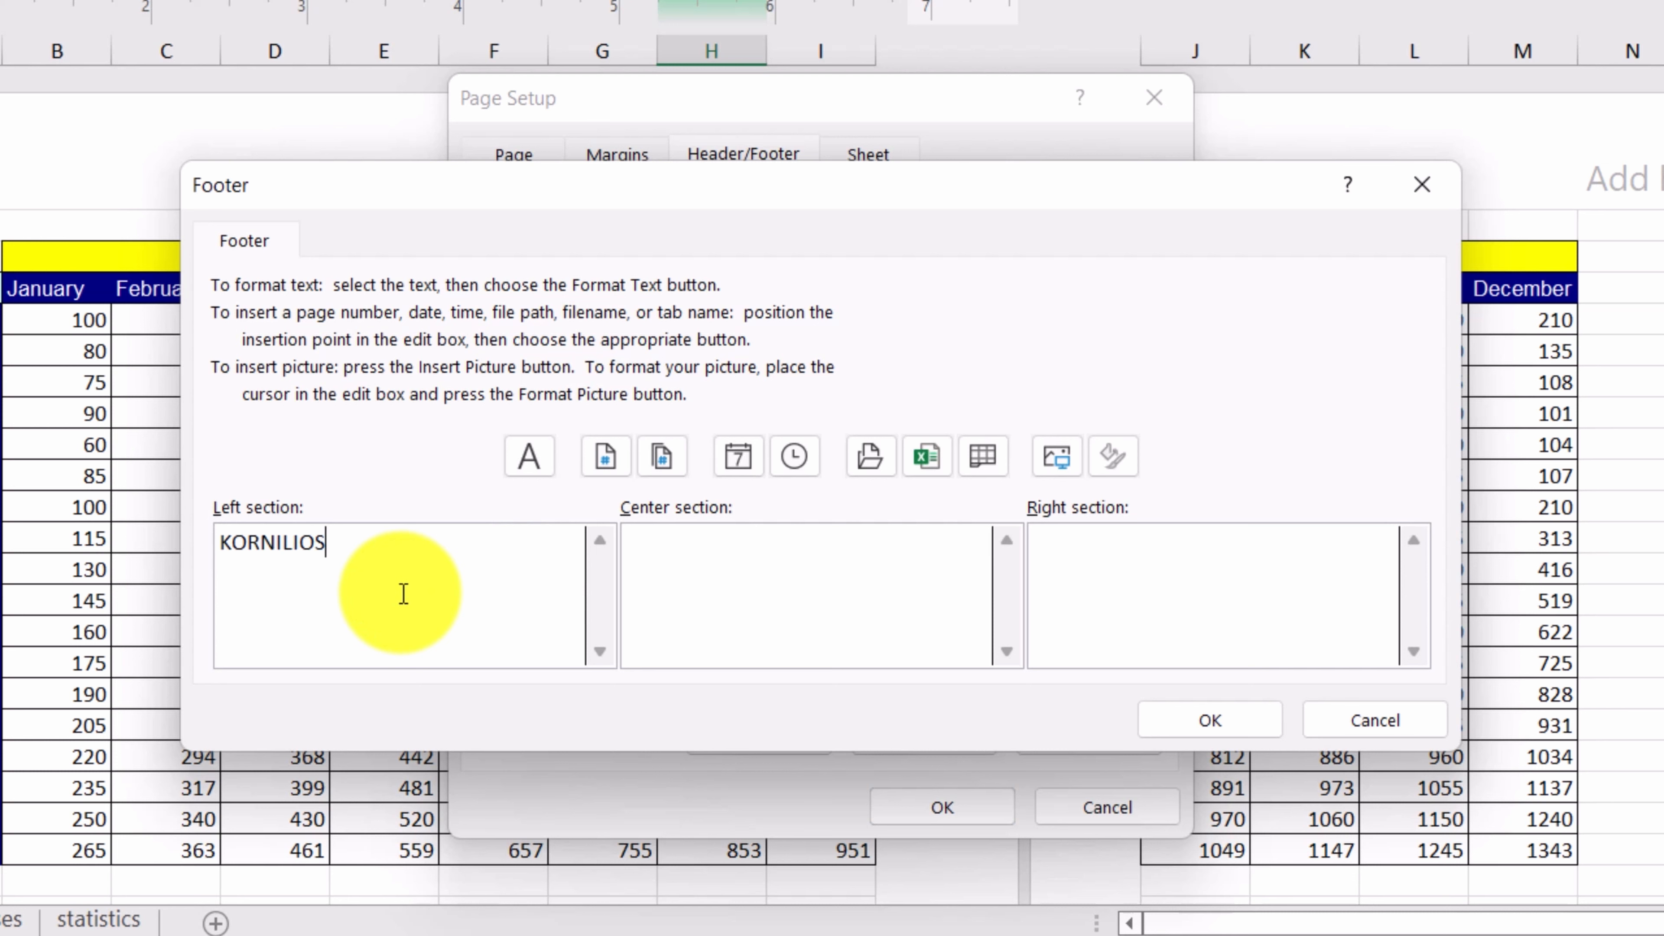
{"action": "left_click", "coordinate": [766, 590]}
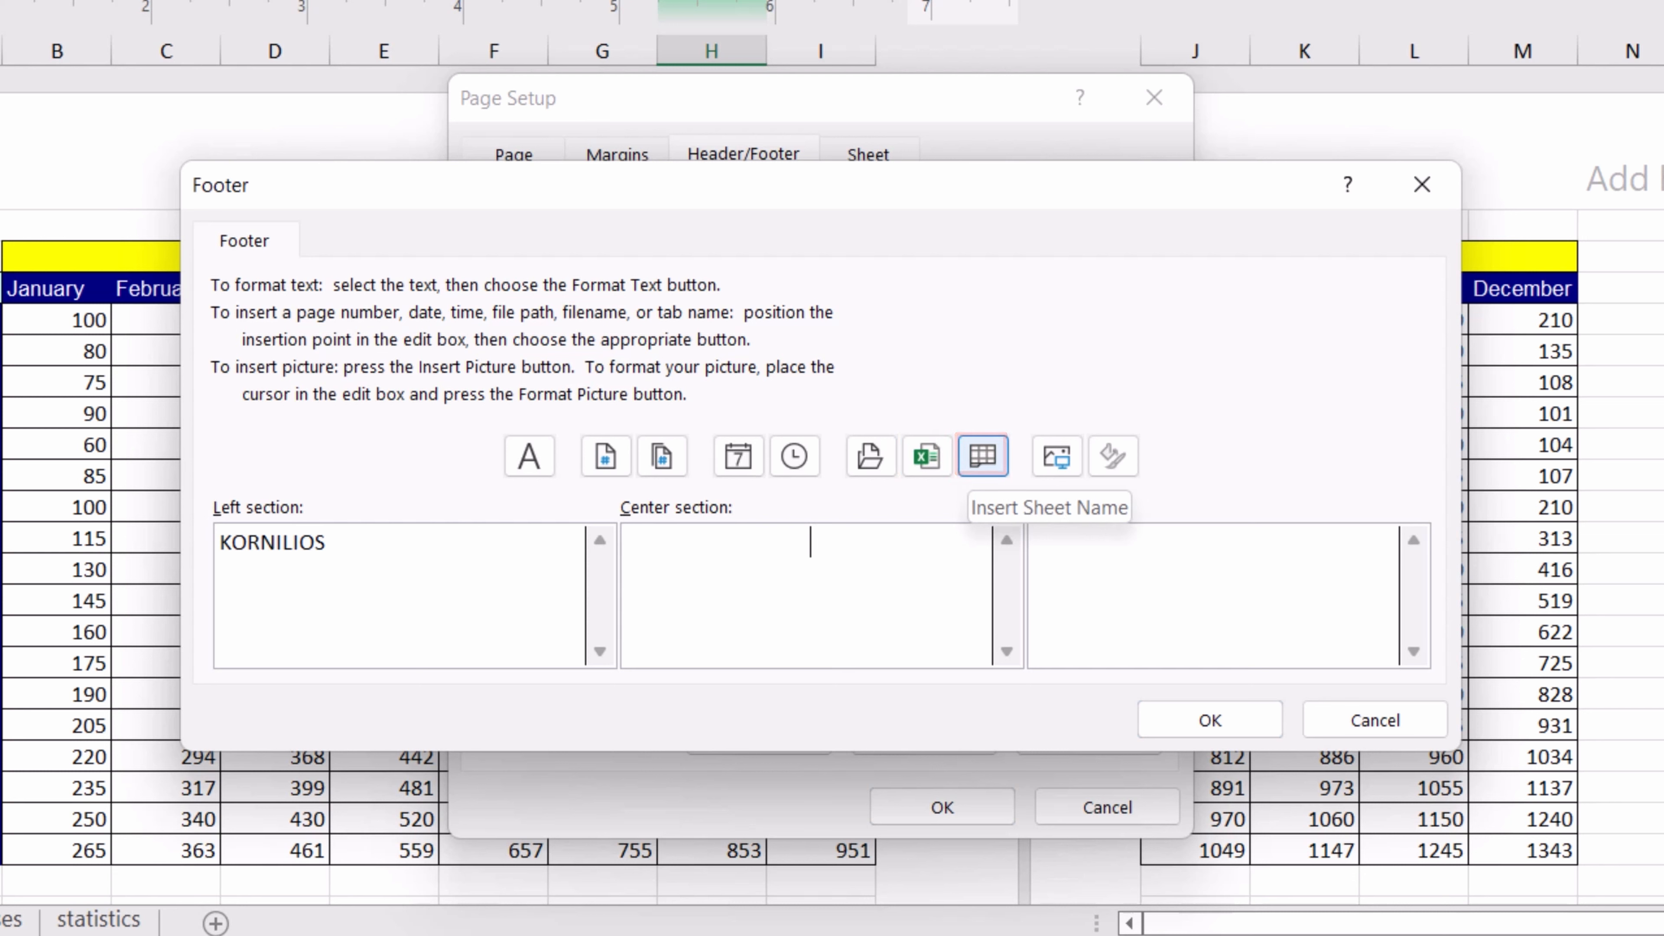
{"action": "left_click", "coordinate": [986, 466]}
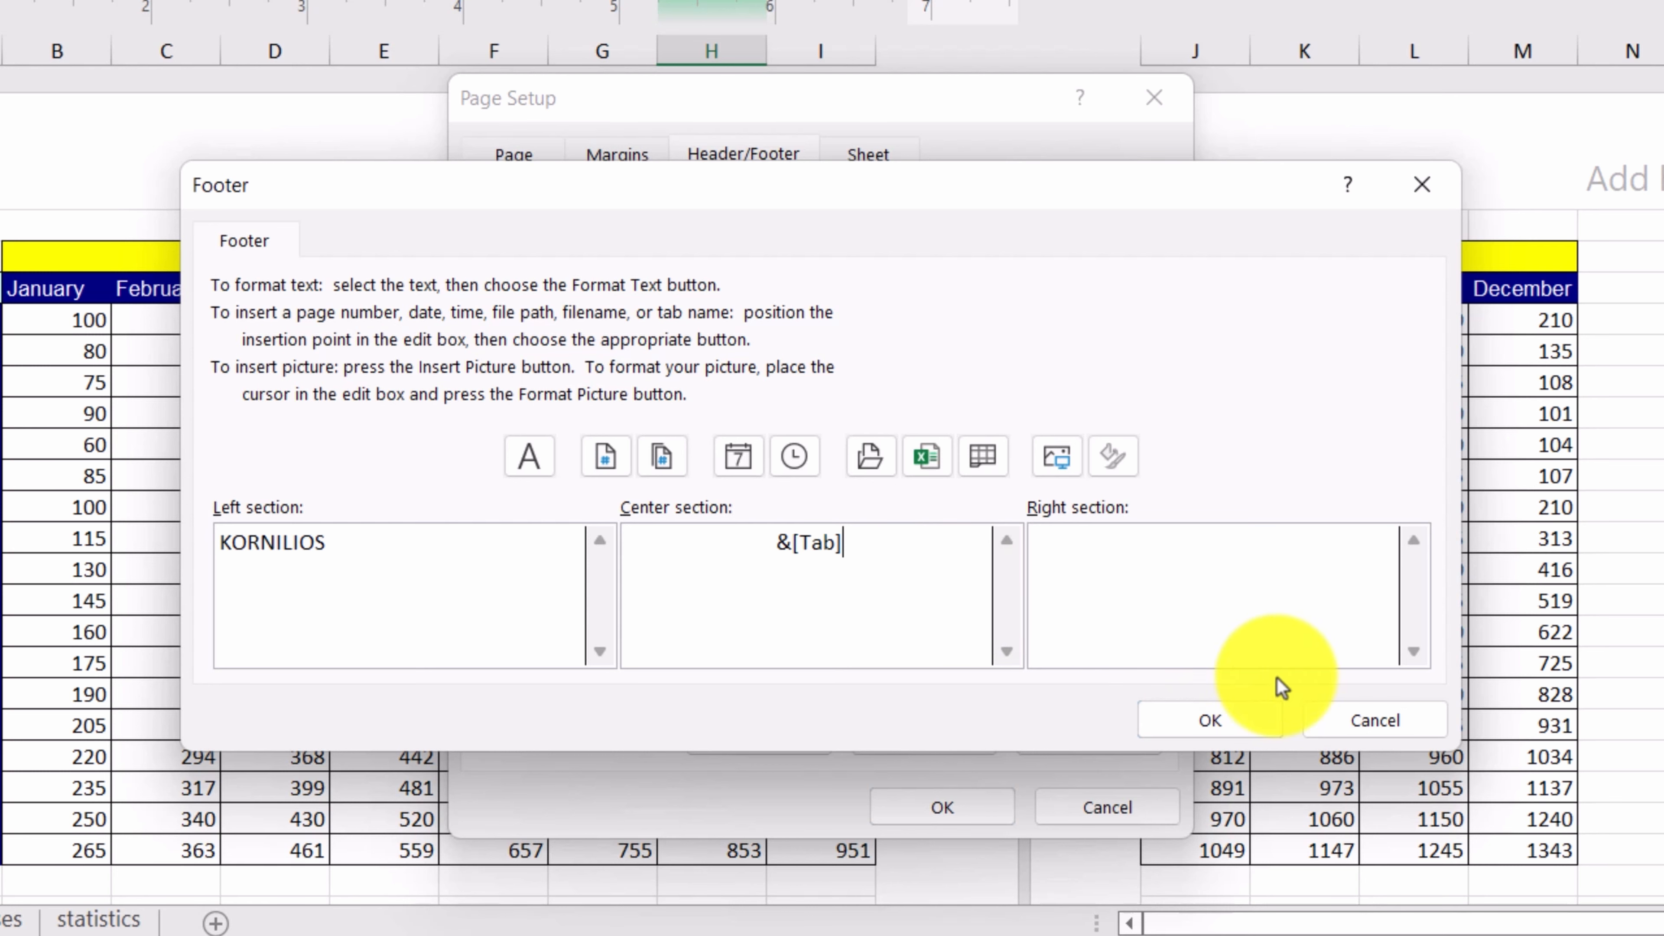
{"action": "left_click", "coordinate": [1235, 719]}
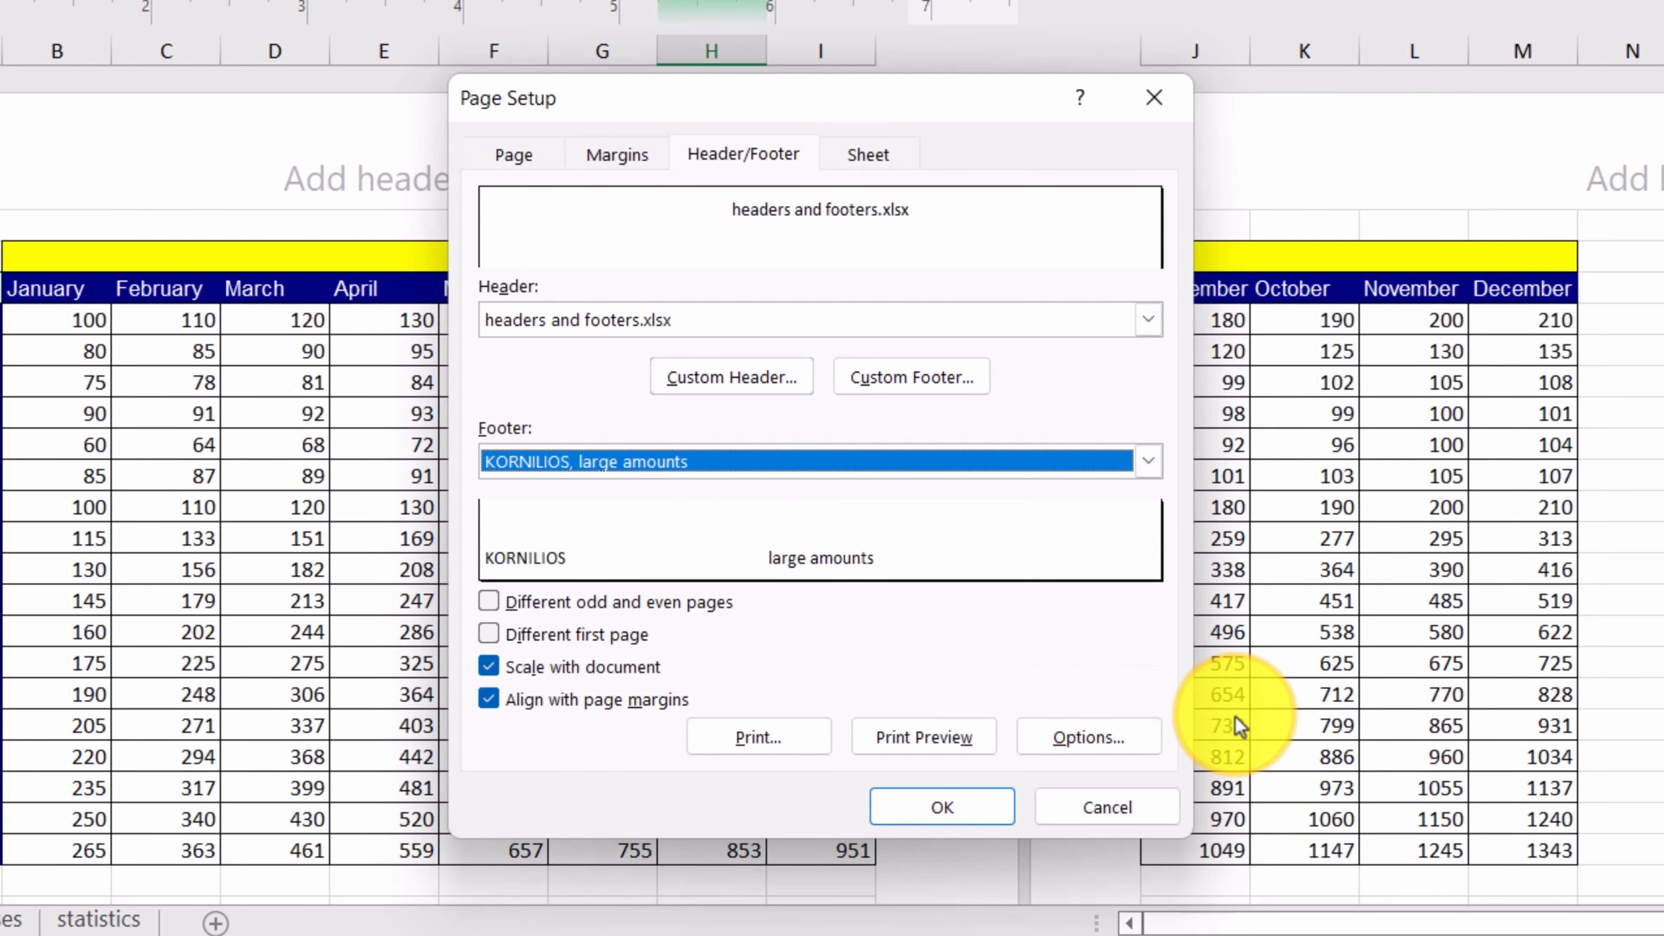
{"action": "left_click", "coordinate": [942, 807]}
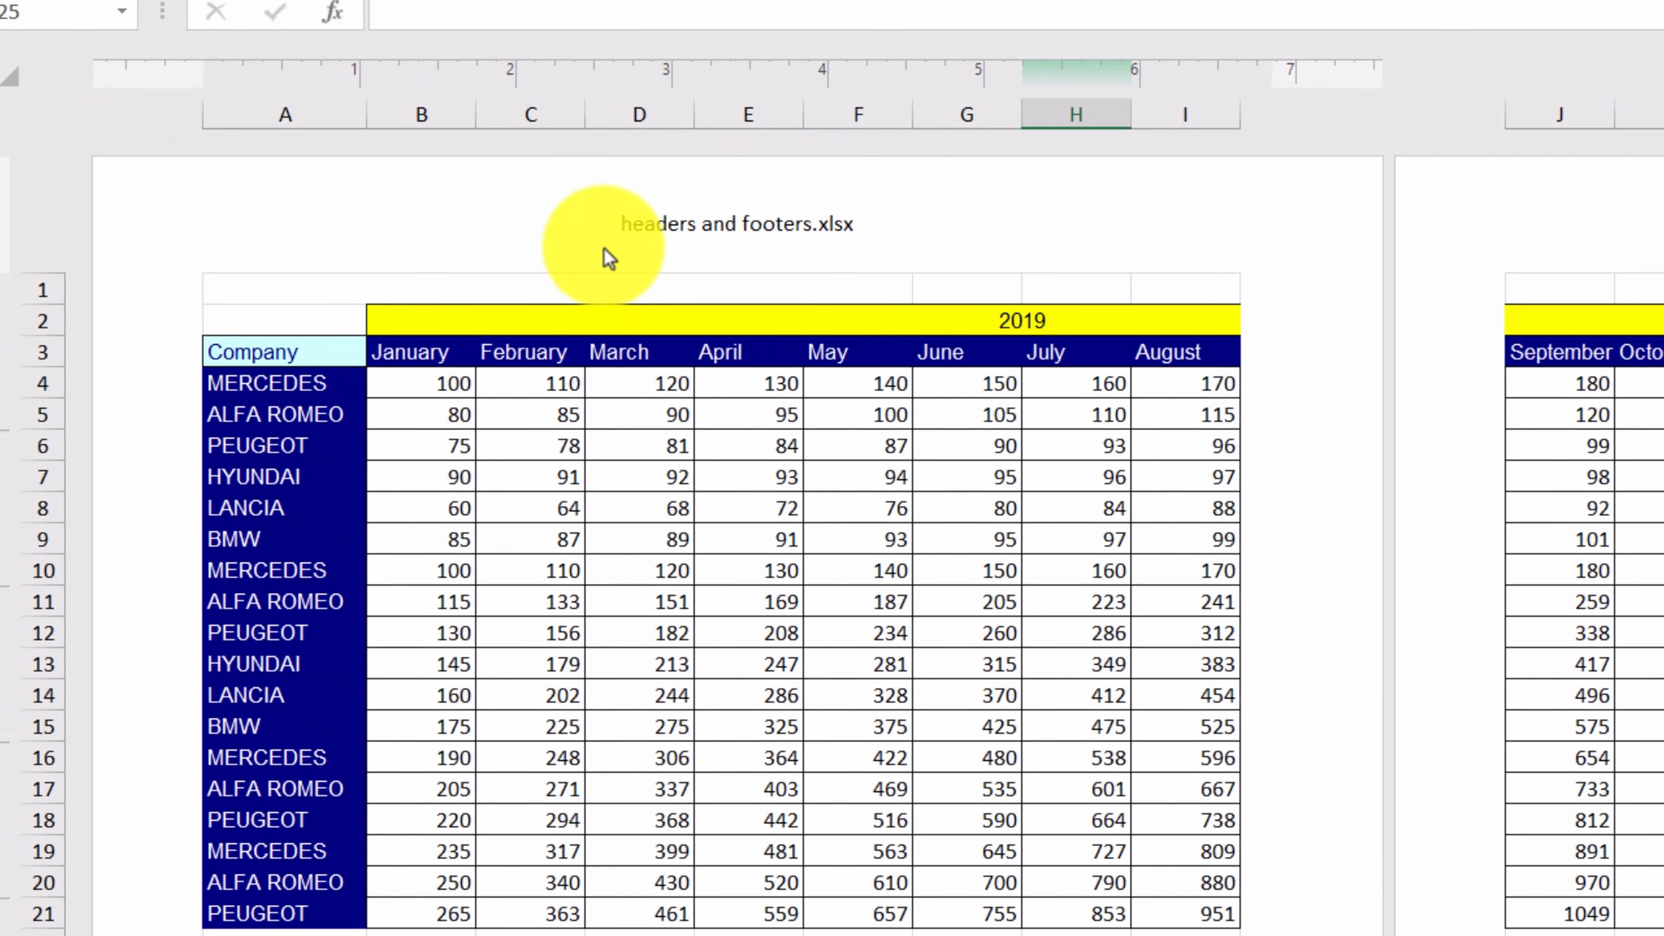
Check the header and footer on the sheet's pages and in the print preview, and return to the sheet
{"action": "scroll", "coordinate": [1300, 518], "scroll_direction": "down", "scroll_amount": 7}
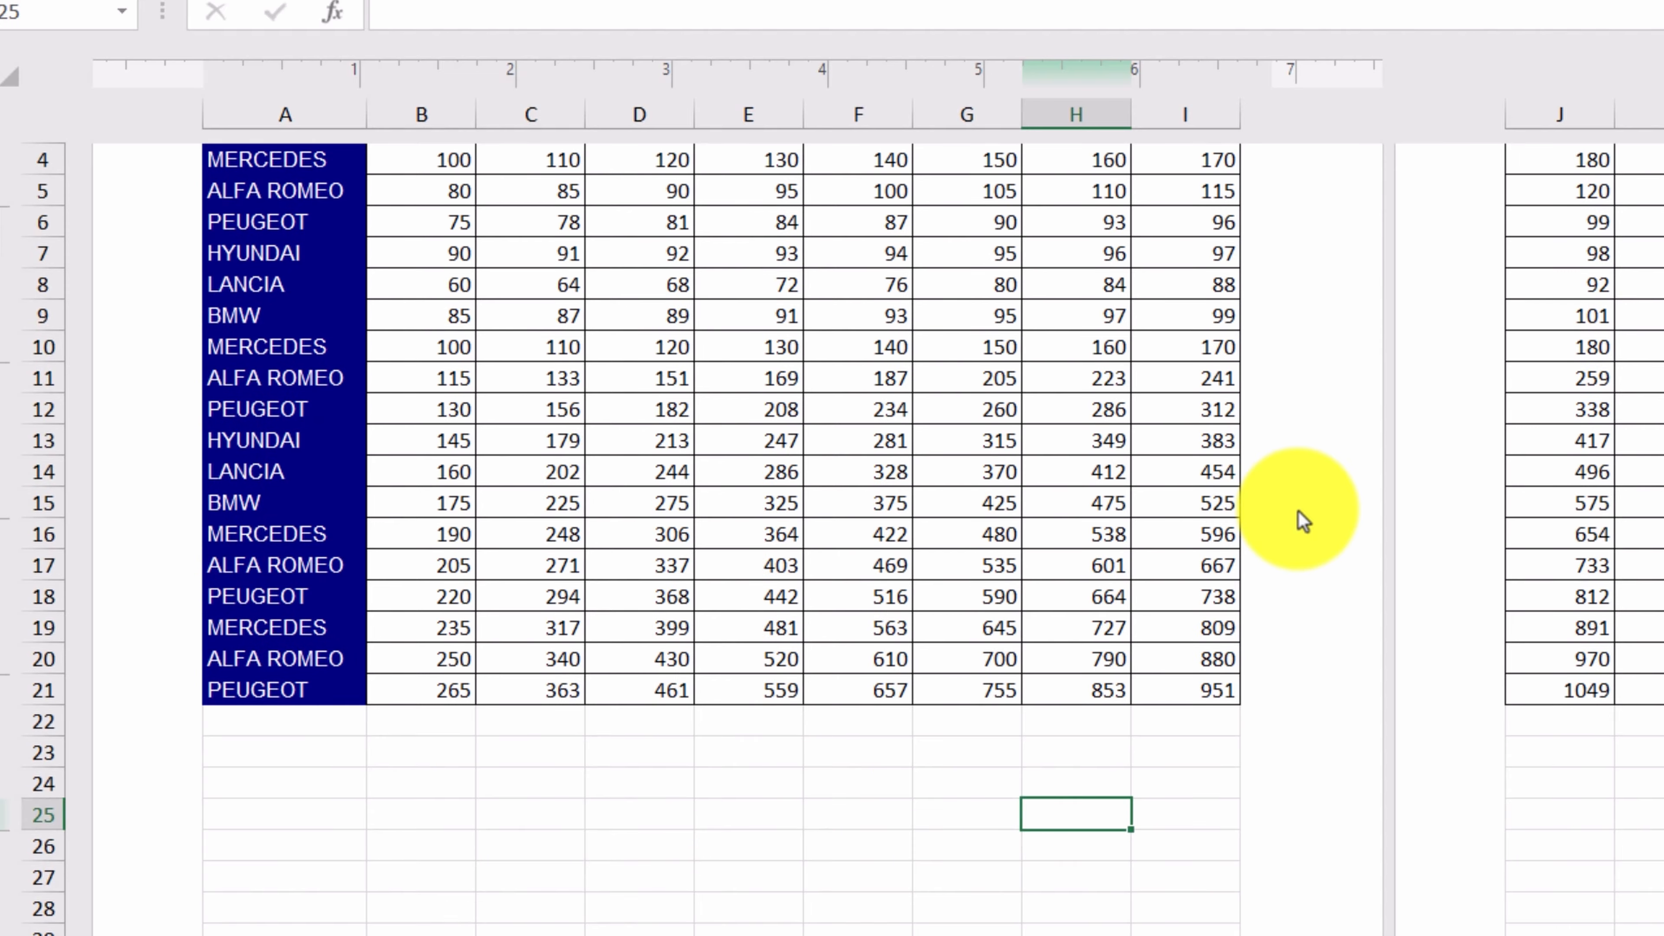
{"action": "scroll", "coordinate": [1299, 513], "scroll_direction": "down", "scroll_amount": 3}
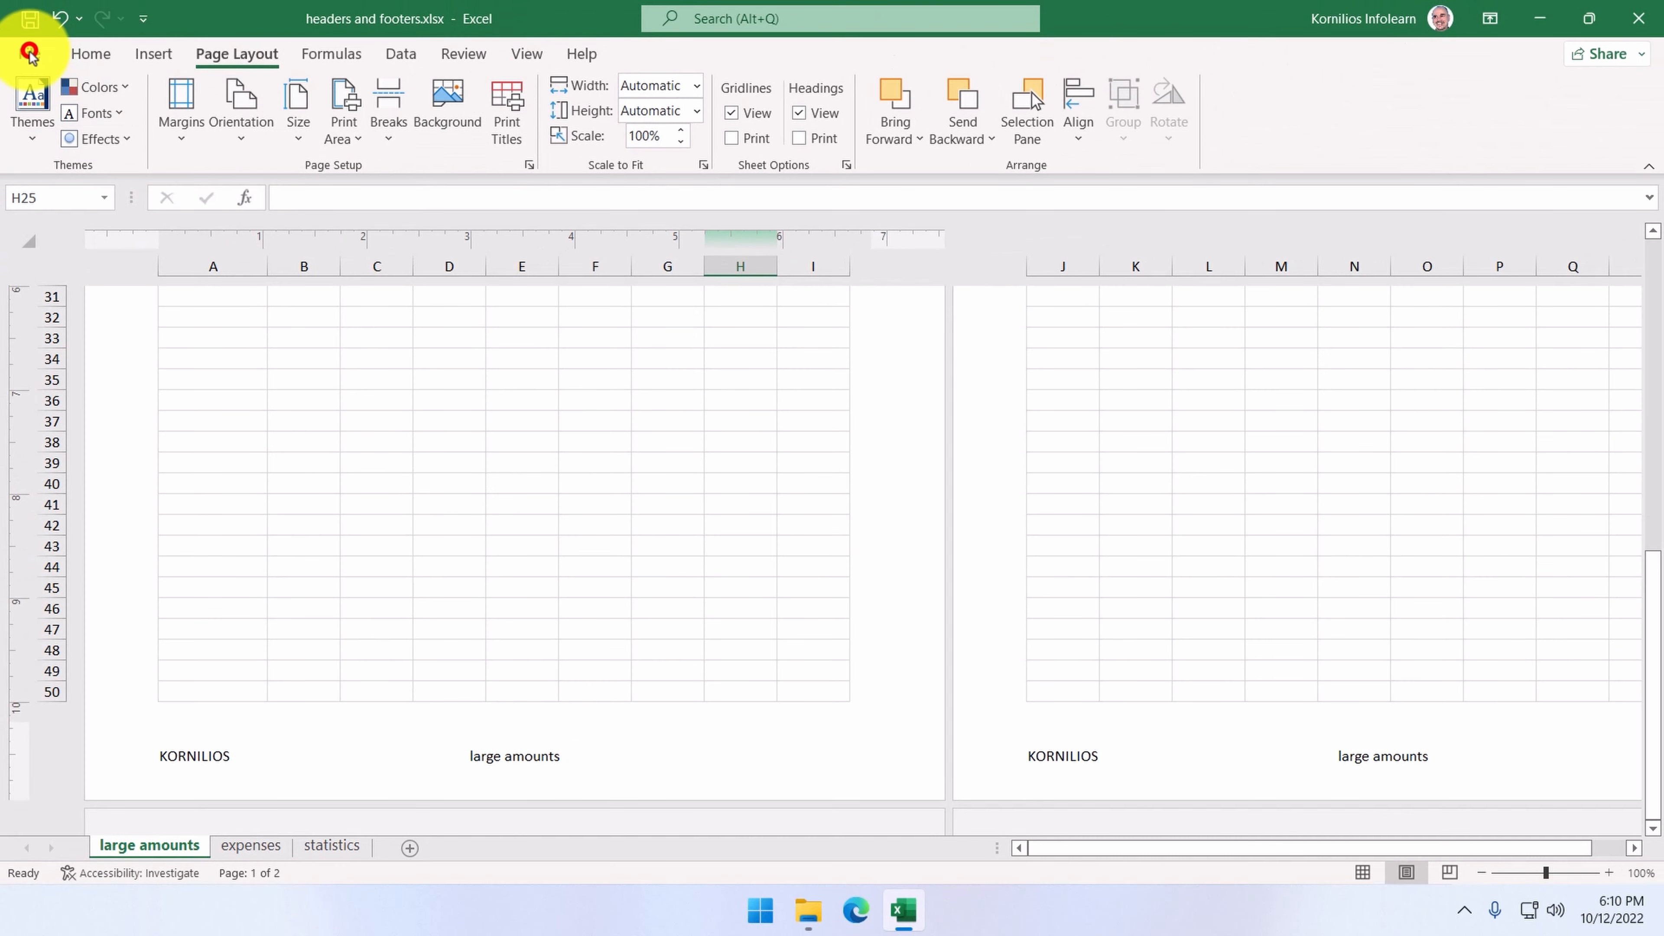
{"action": "left_click", "coordinate": [29, 54]}
{"action": "left_click", "coordinate": [63, 437]}
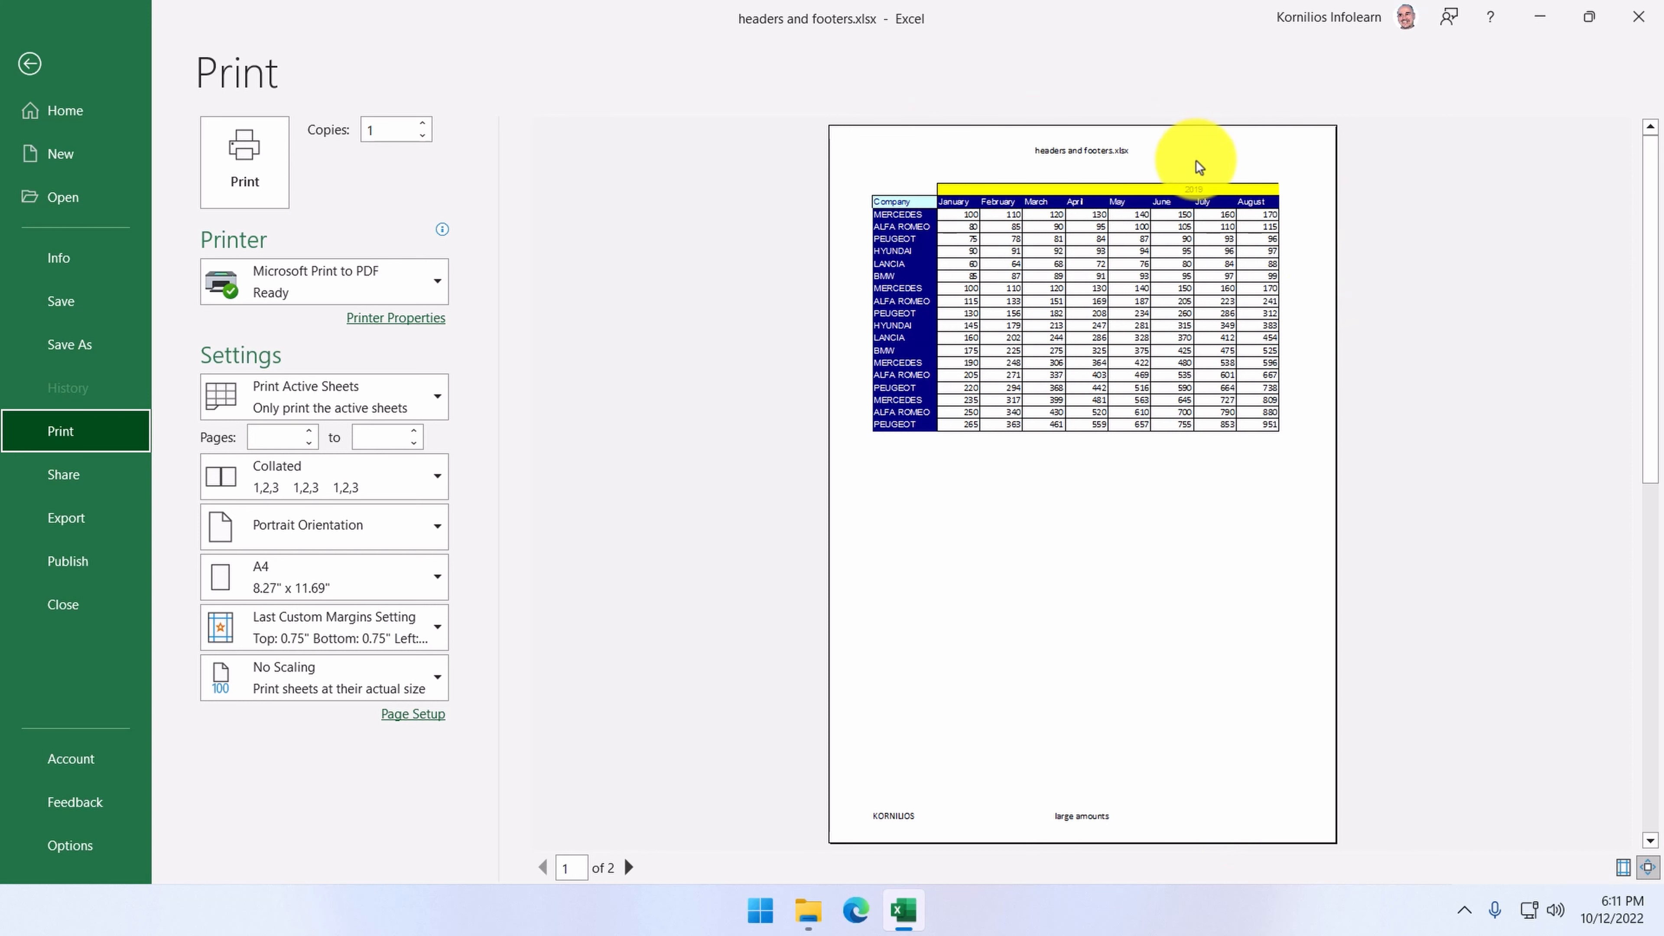
{"action": "left_click", "coordinate": [30, 64]}
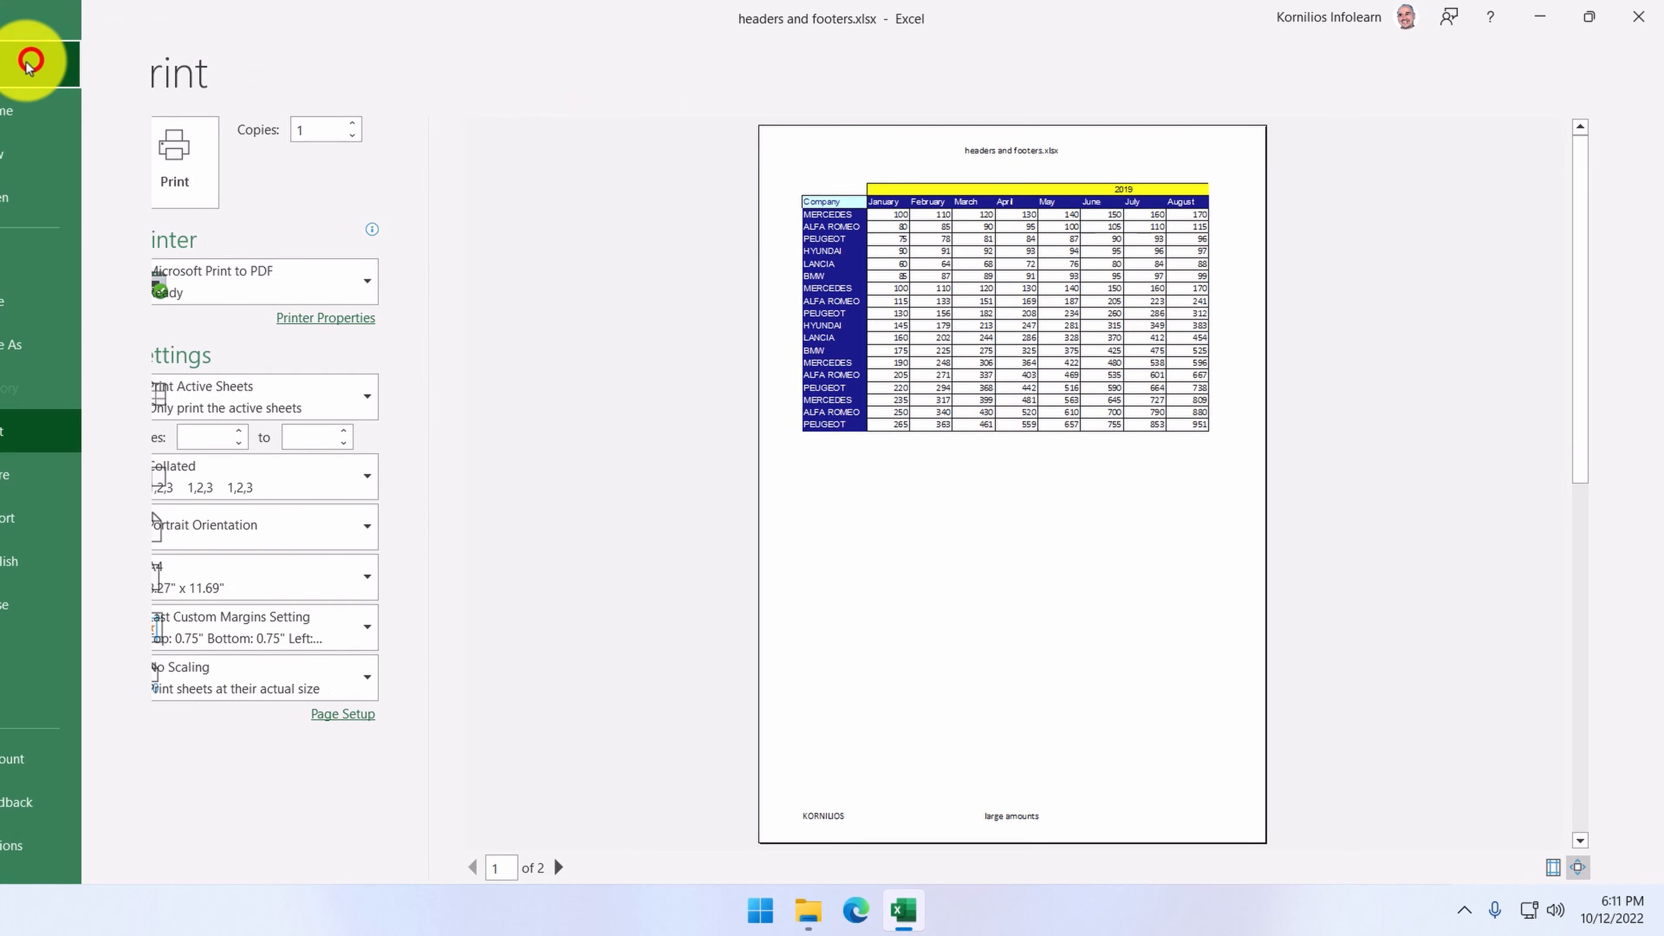
Set the top and bottom page margins to 3 inches and the left and right margins to 2.4 inches, and check the print preview
{"action": "left_click", "coordinate": [531, 163]}
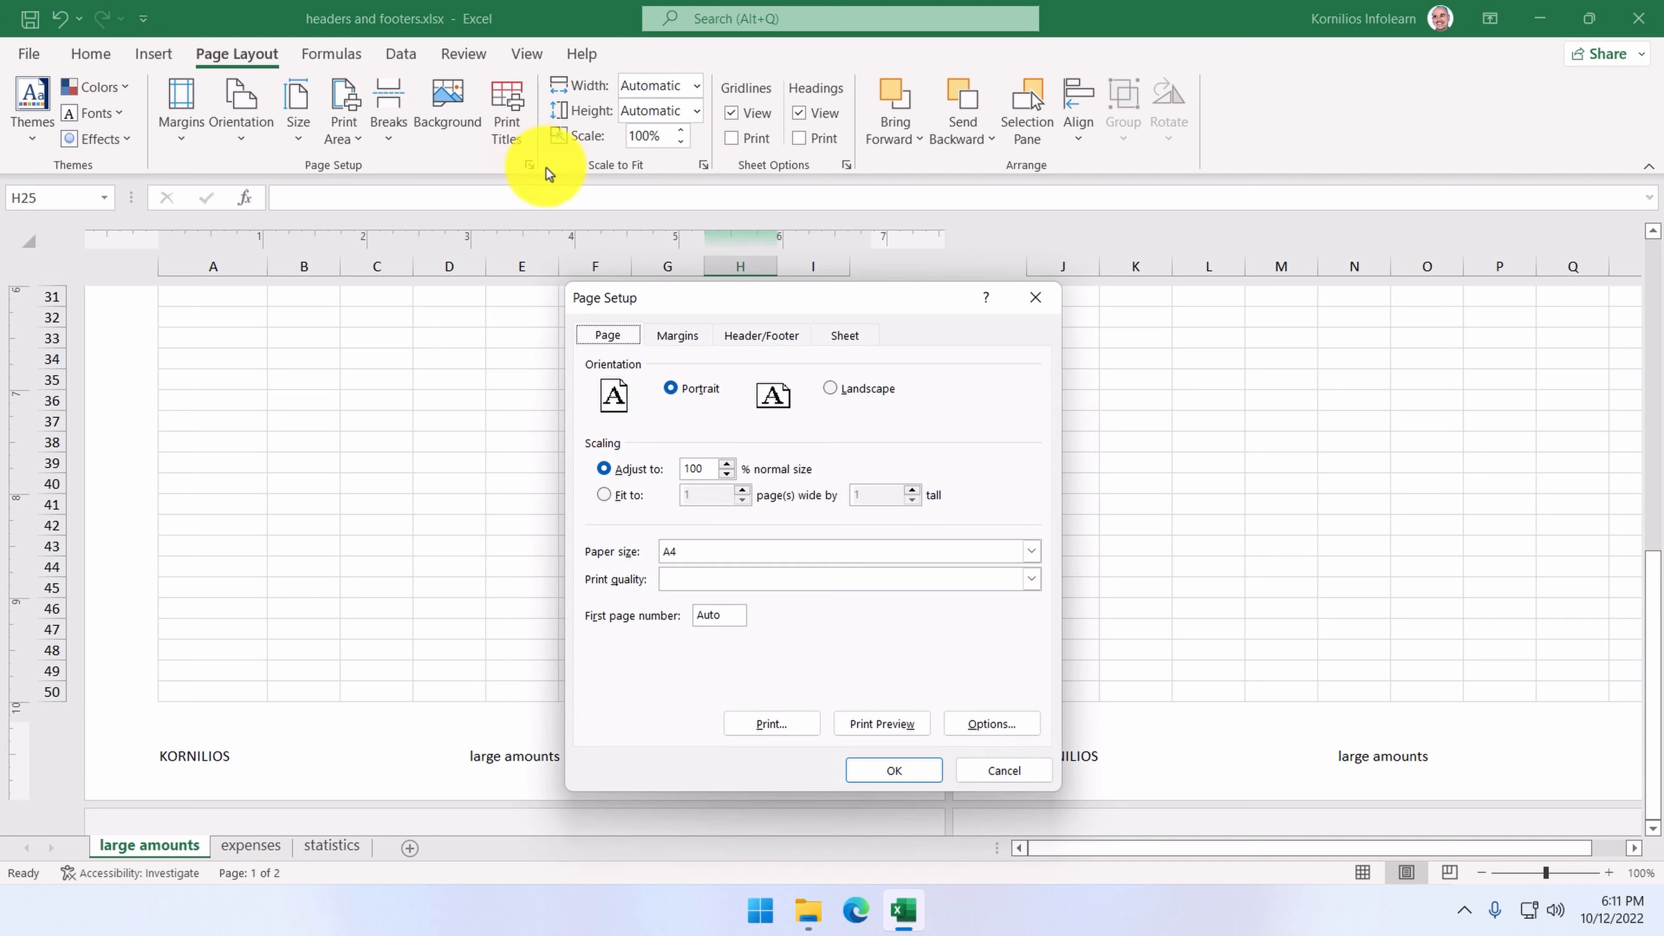
{"action": "left_click", "coordinate": [678, 335]}
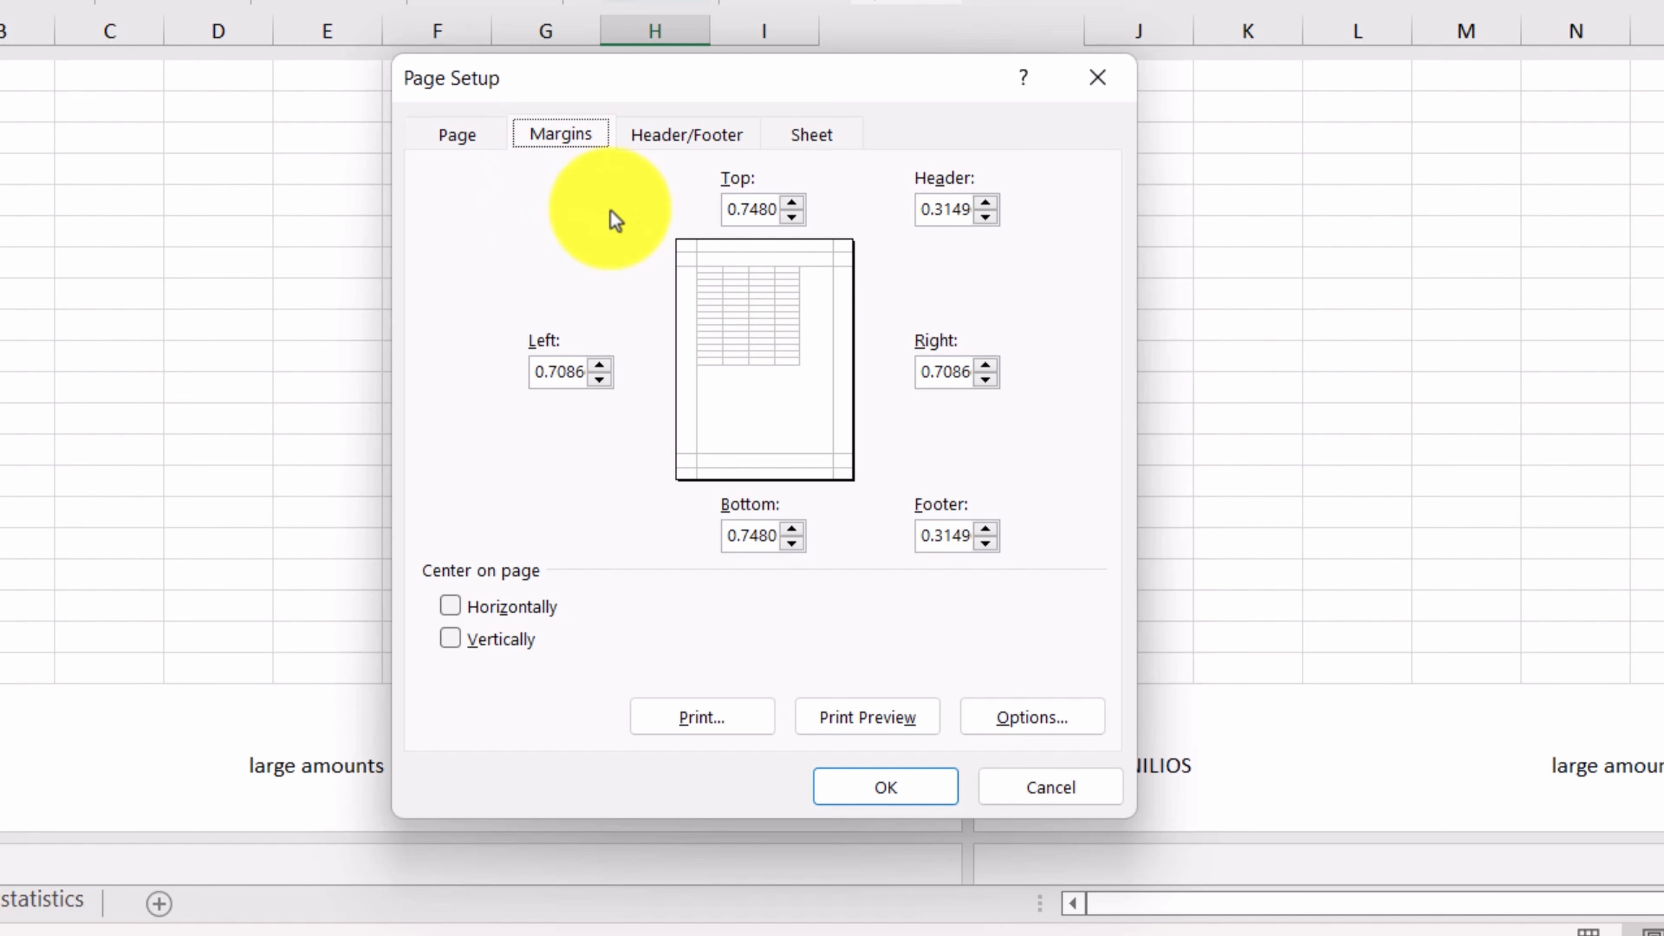
{"action": "double_click", "coordinate": [753, 209]}
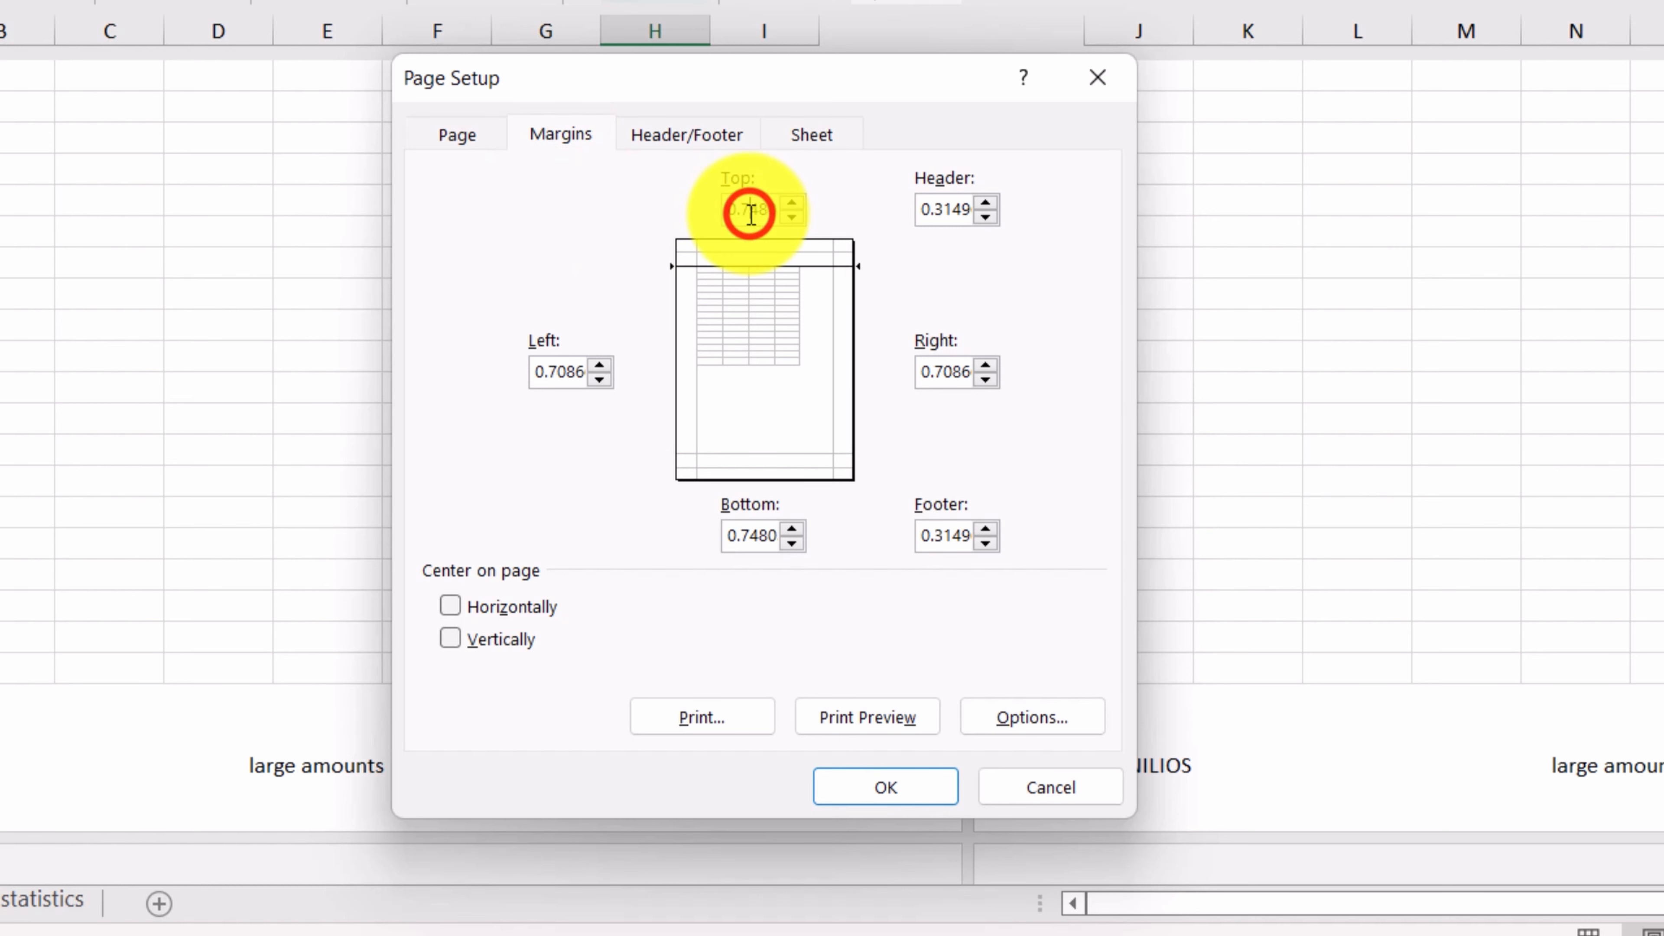
{"action": "type", "text": "3"}
{"action": "left_click", "coordinate": [566, 372]}
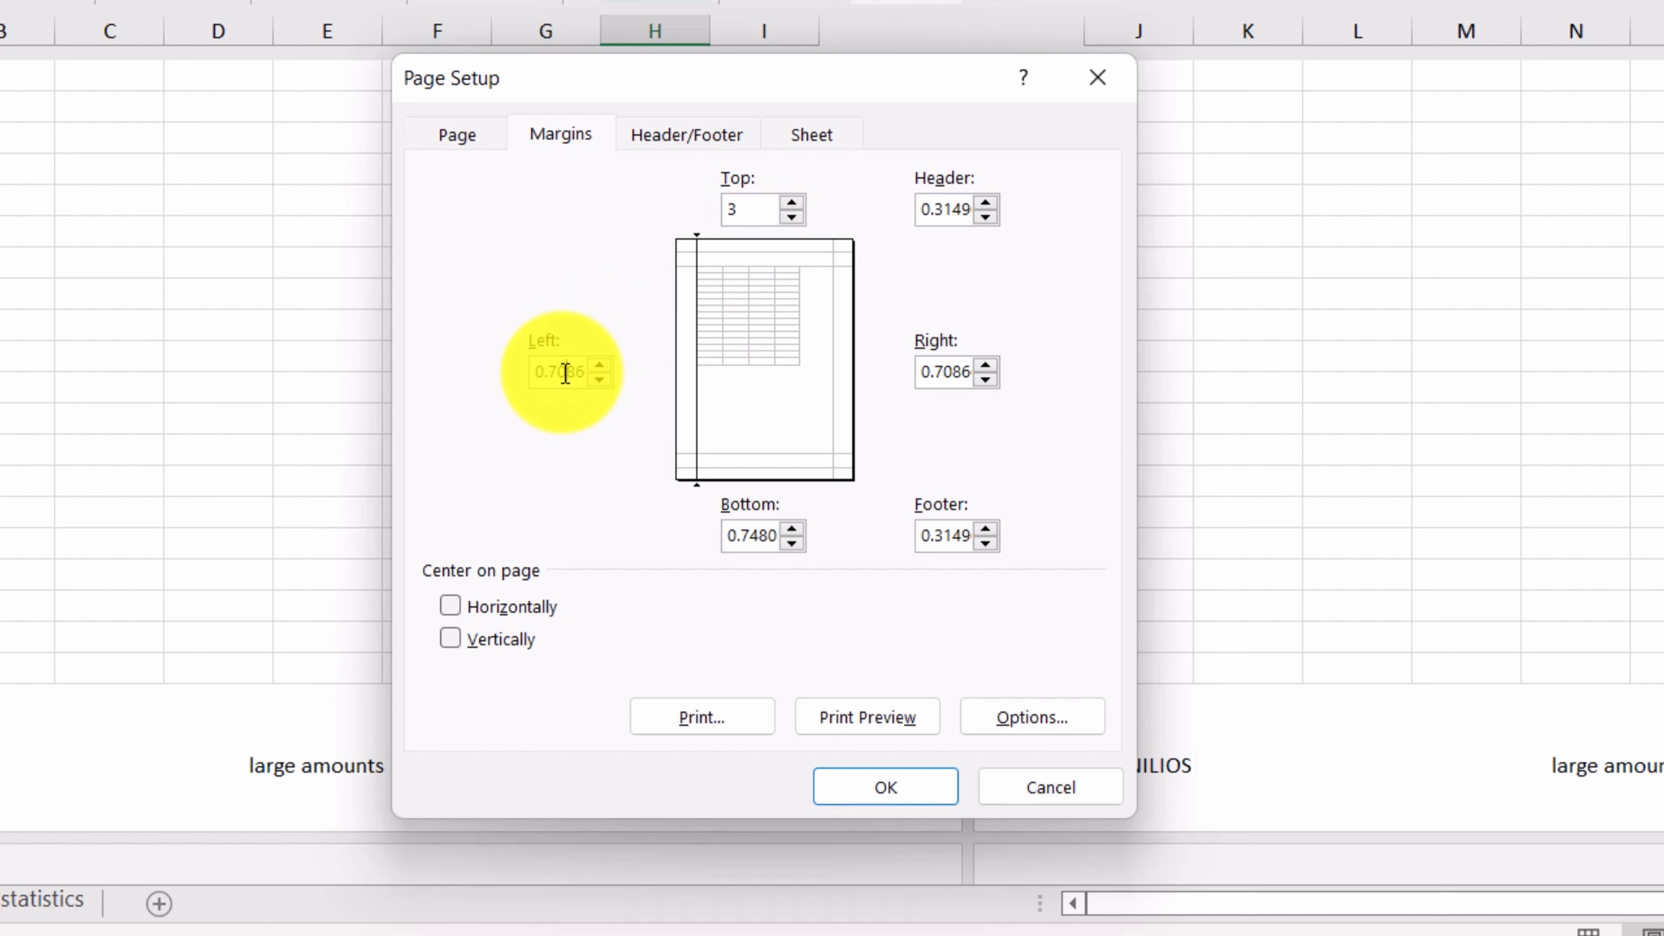
{"action": "type", "text": "2.4"}
{"action": "double_click", "coordinate": [942, 373]}
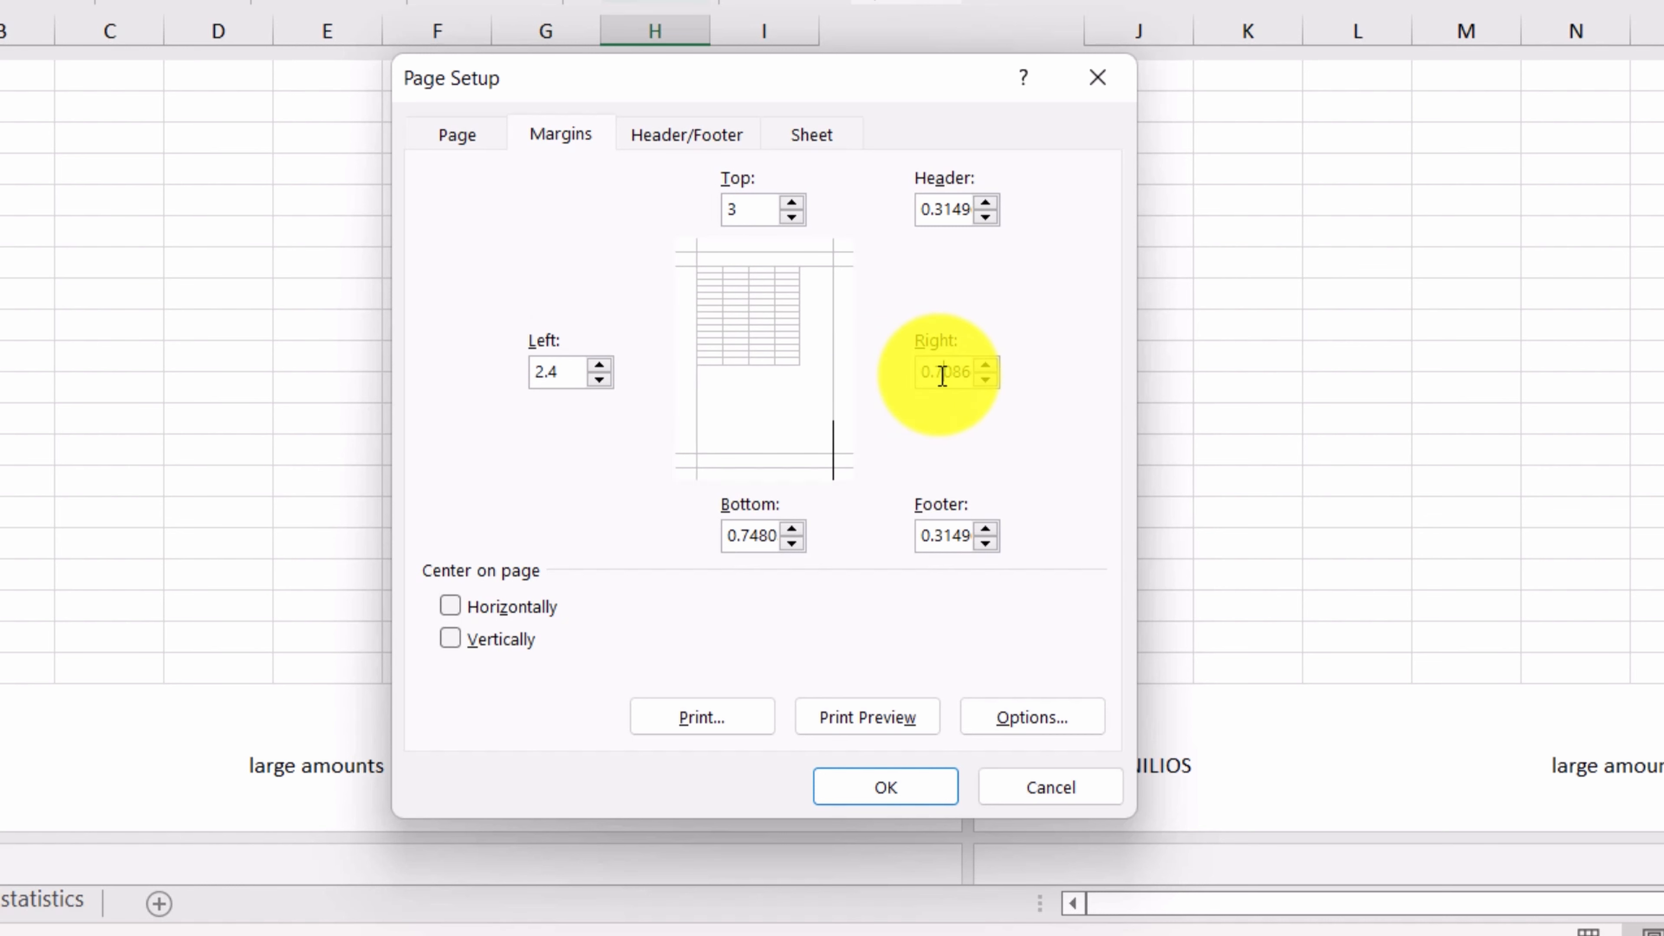
{"action": "type", "text": "2.4"}
{"action": "double_click", "coordinate": [747, 536]}
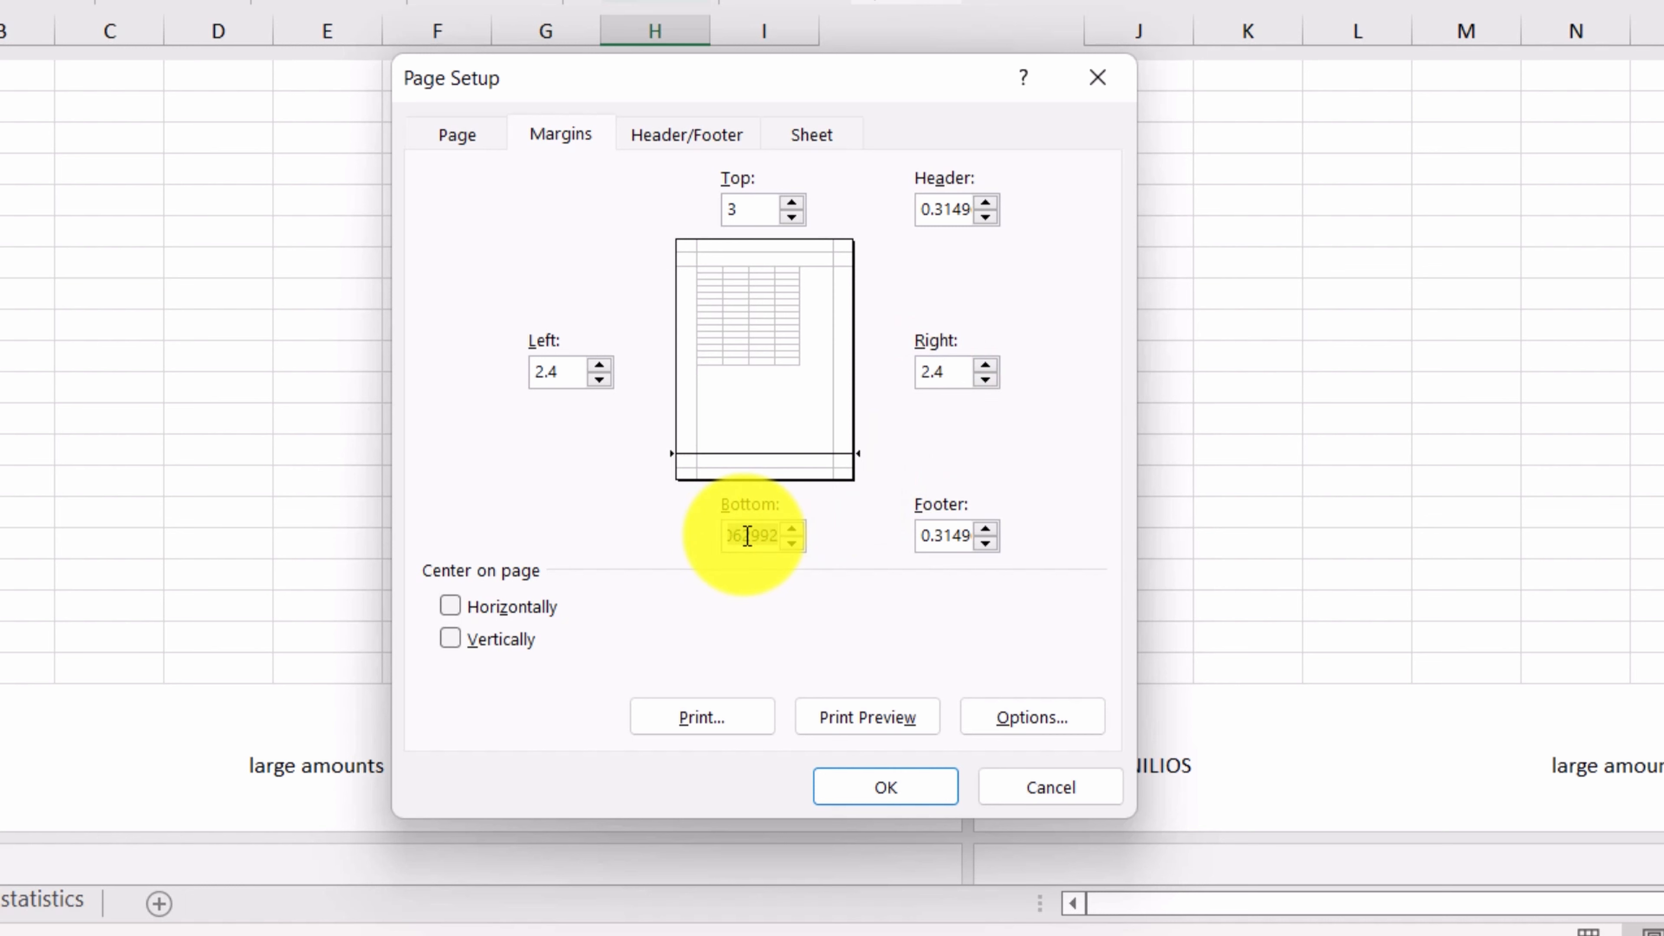
{"action": "type", "text": "3"}
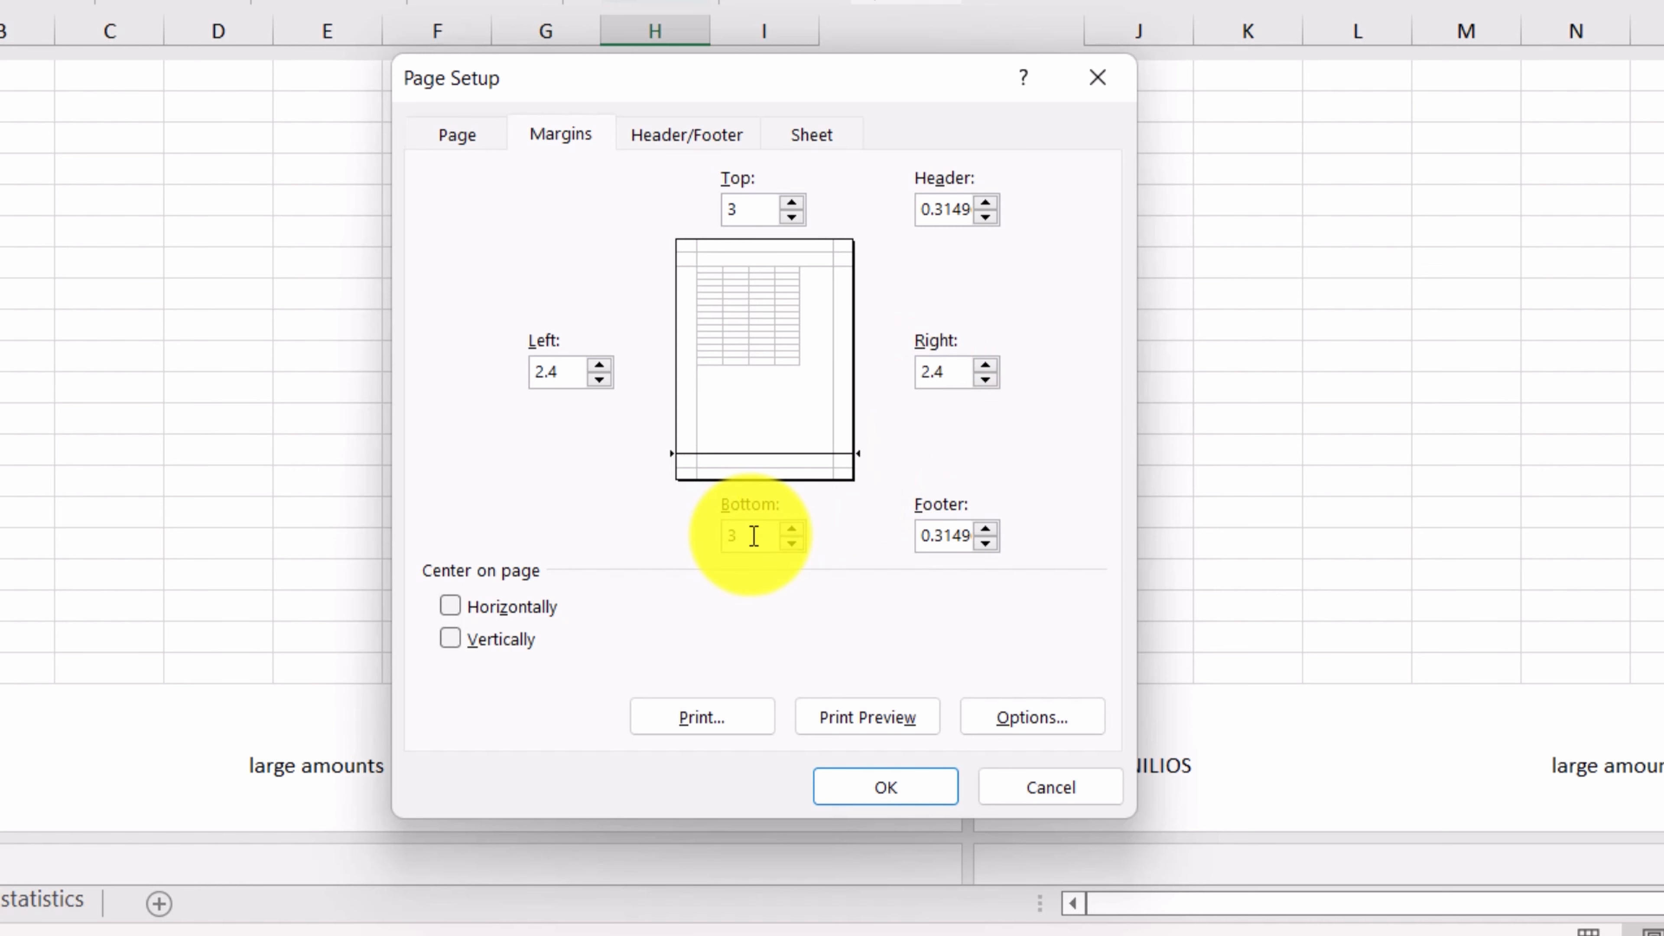
{"action": "left_click", "coordinate": [882, 783]}
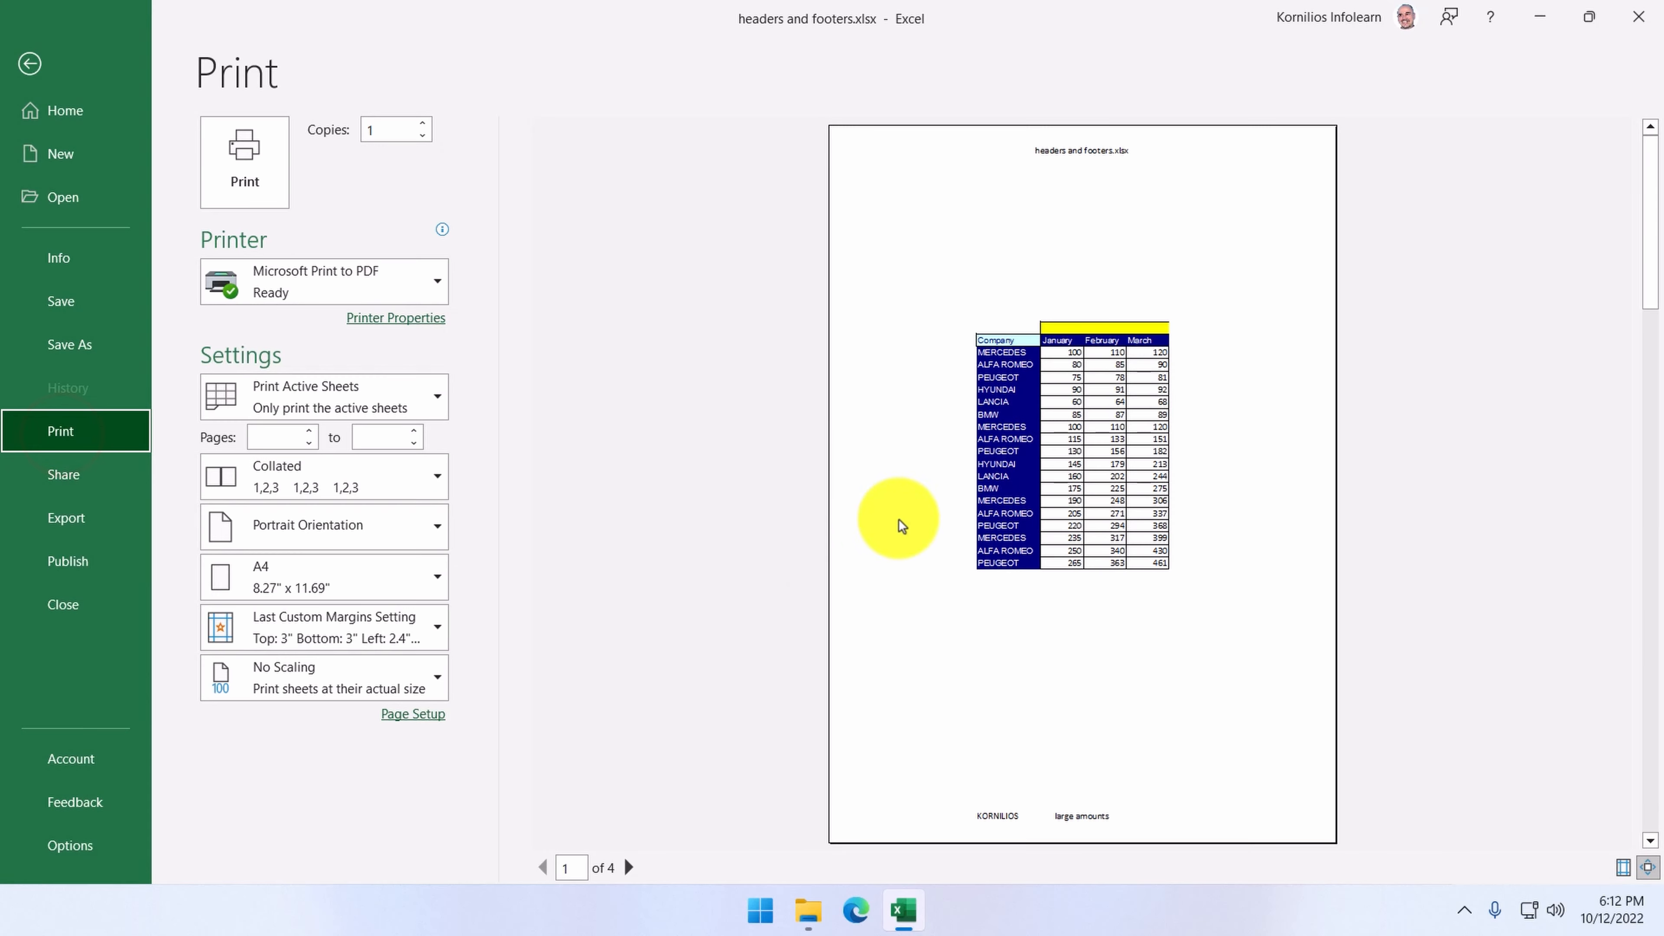
{"action": "left_click", "coordinate": [30, 63]}
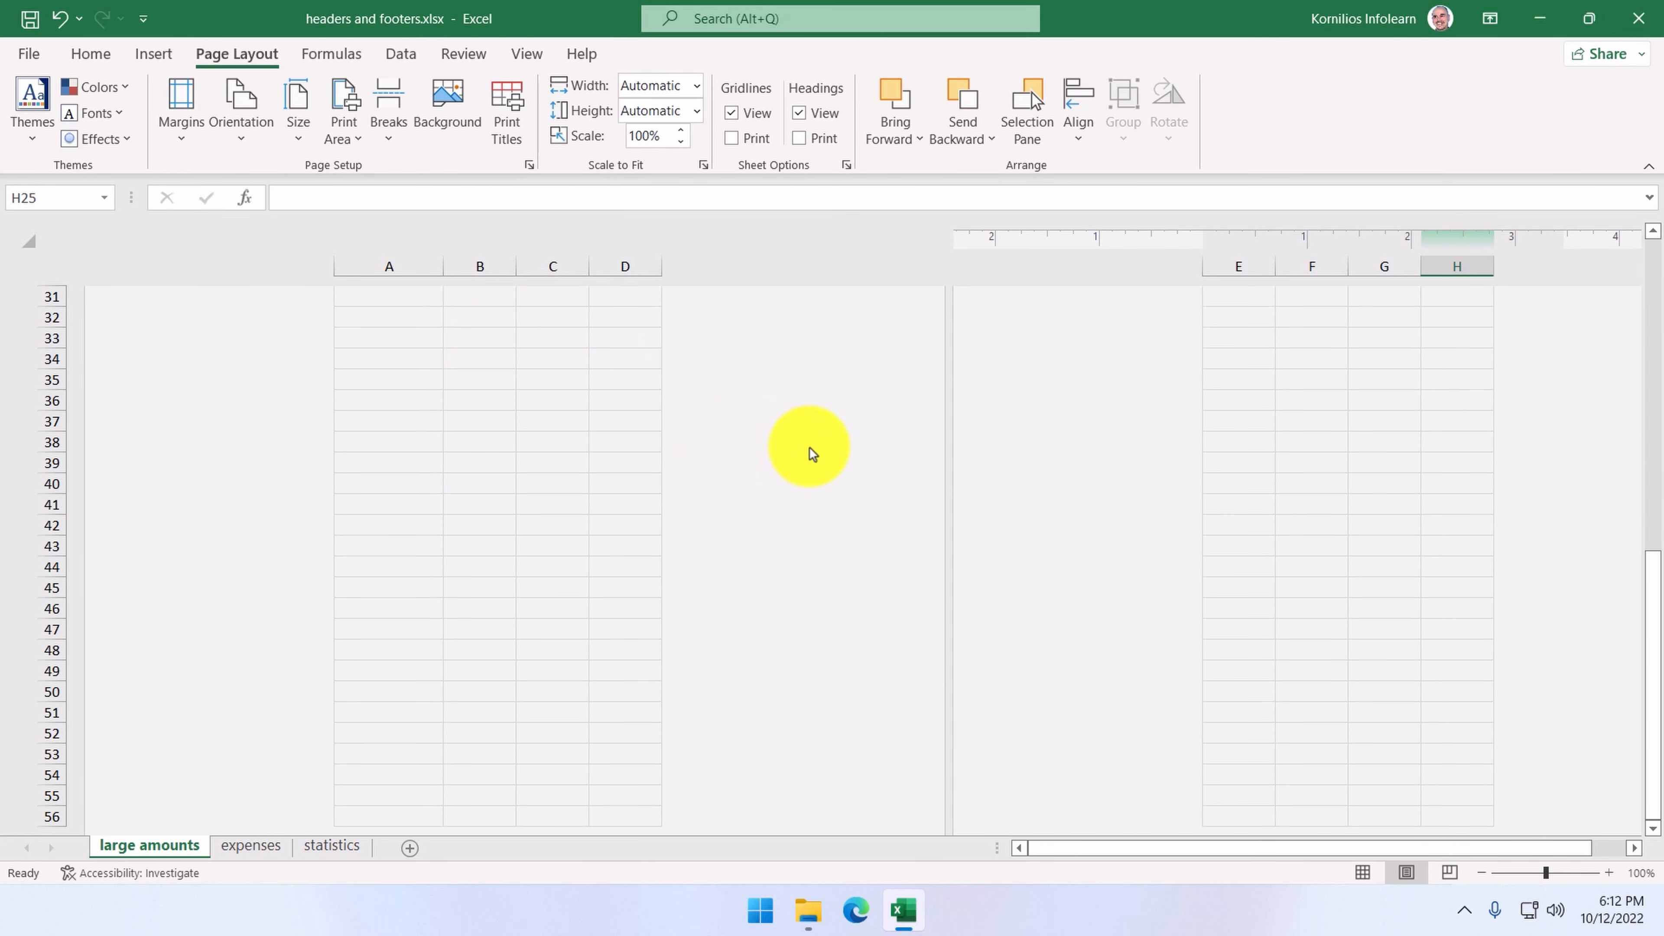
Open the left section of the first page's header for editing, and go to the footer and back to the header
{"action": "scroll", "coordinate": [809, 446], "scroll_direction": "up", "scroll_amount": 10}
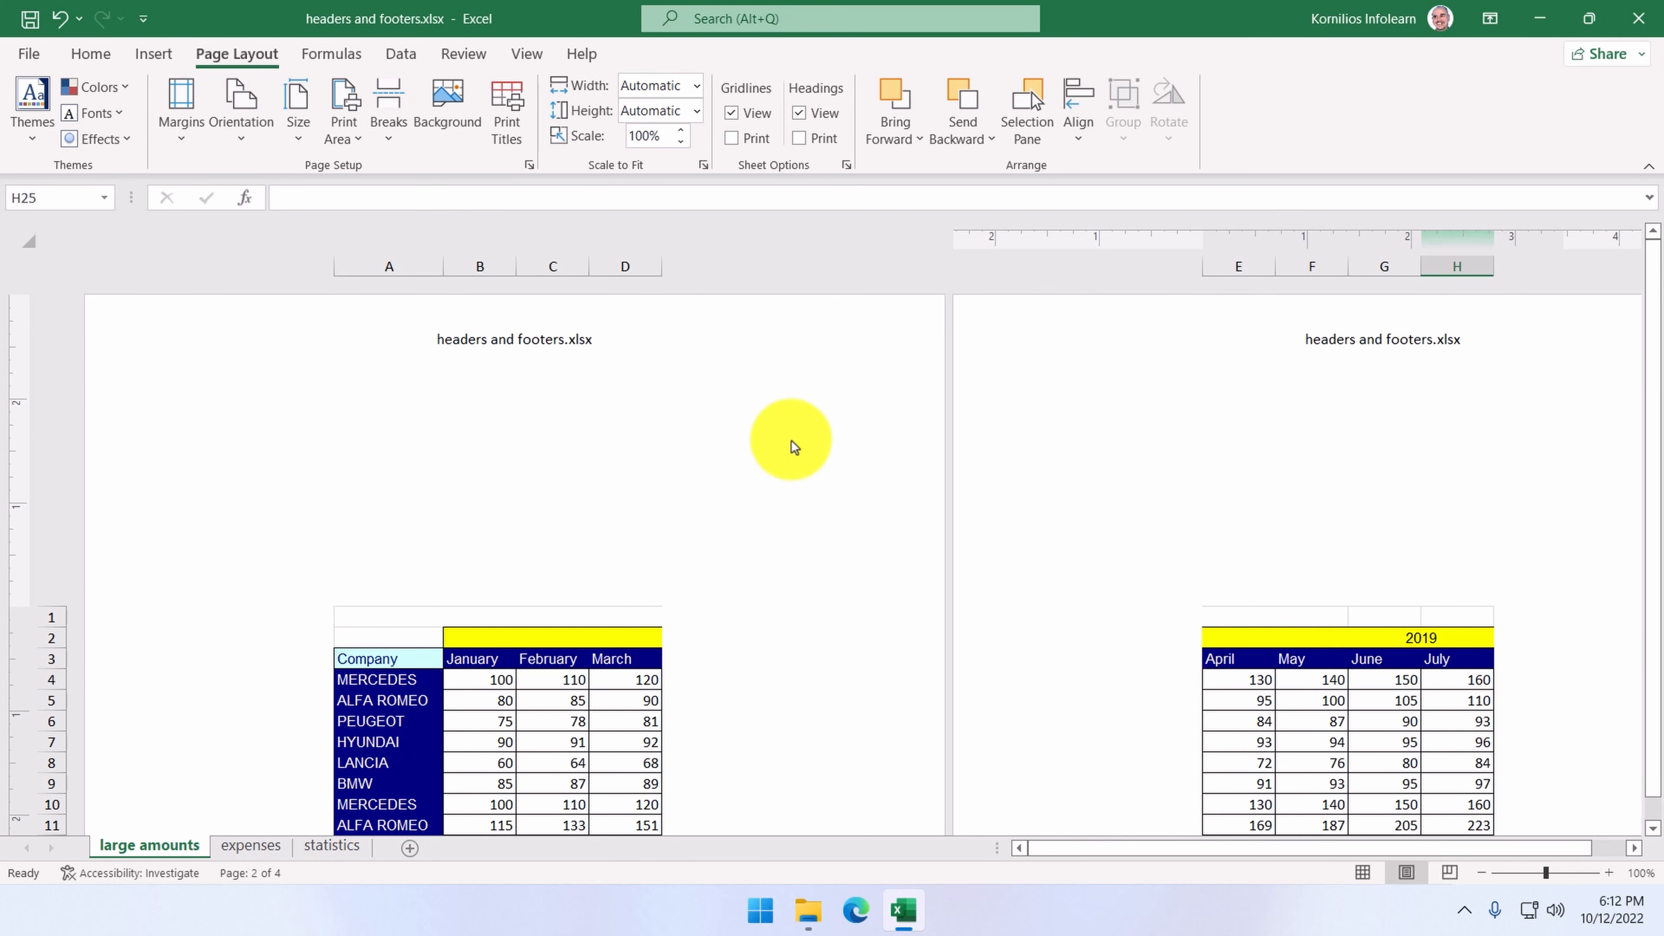
{"action": "left_click", "coordinate": [383, 354]}
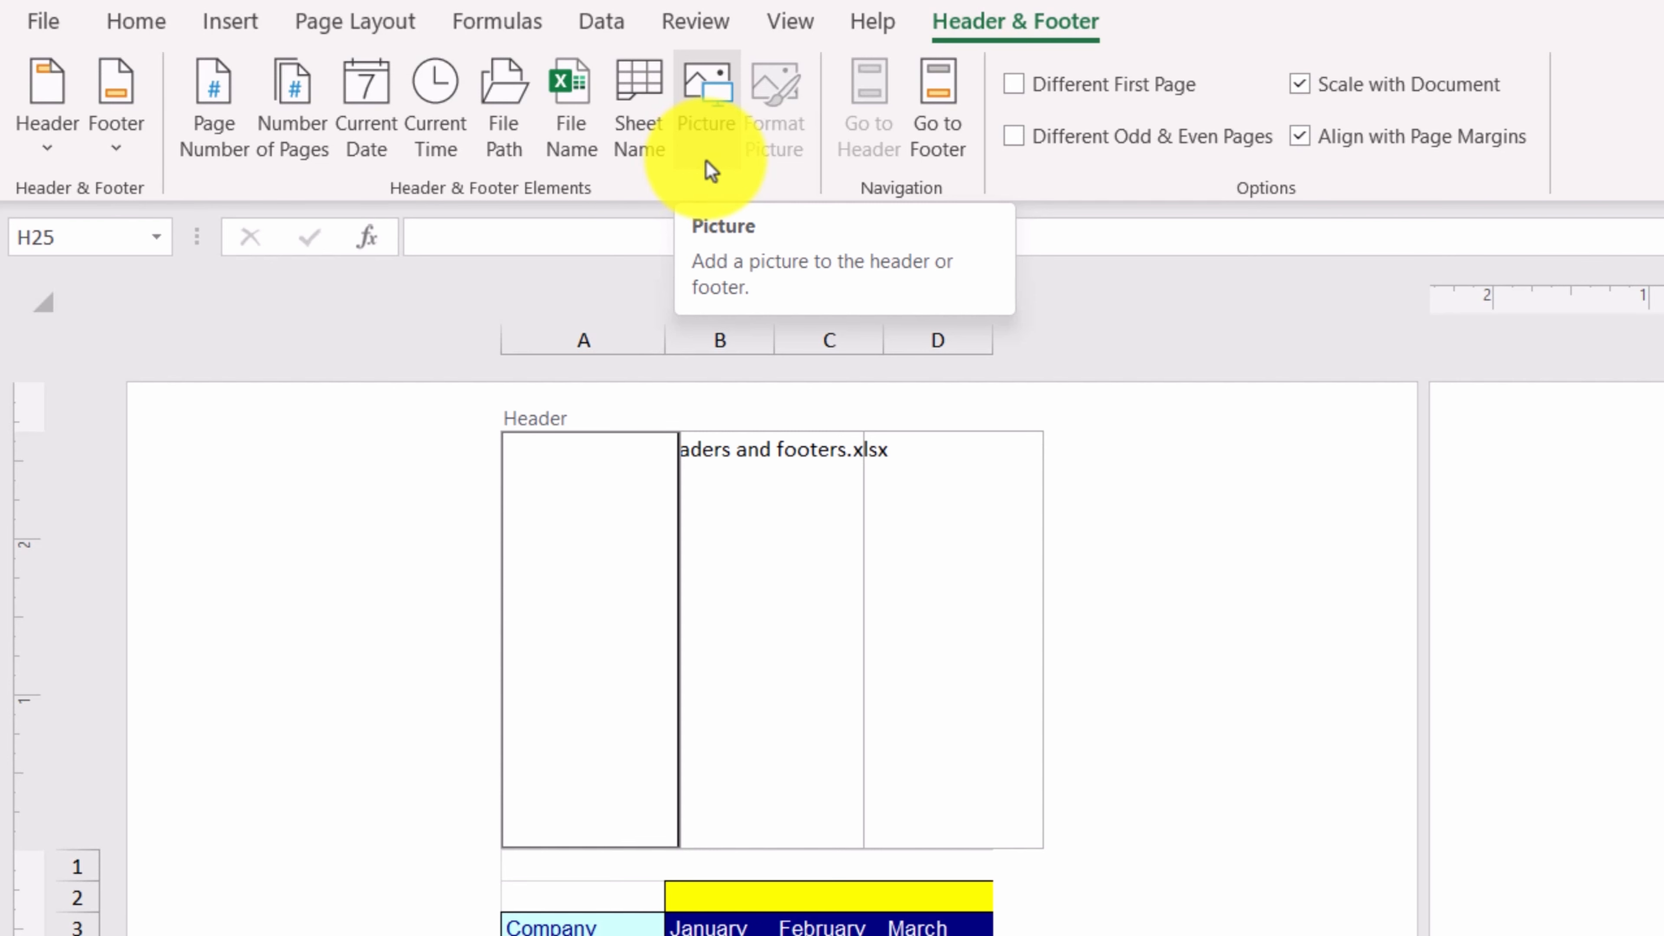
{"action": "left_click", "coordinate": [940, 124]}
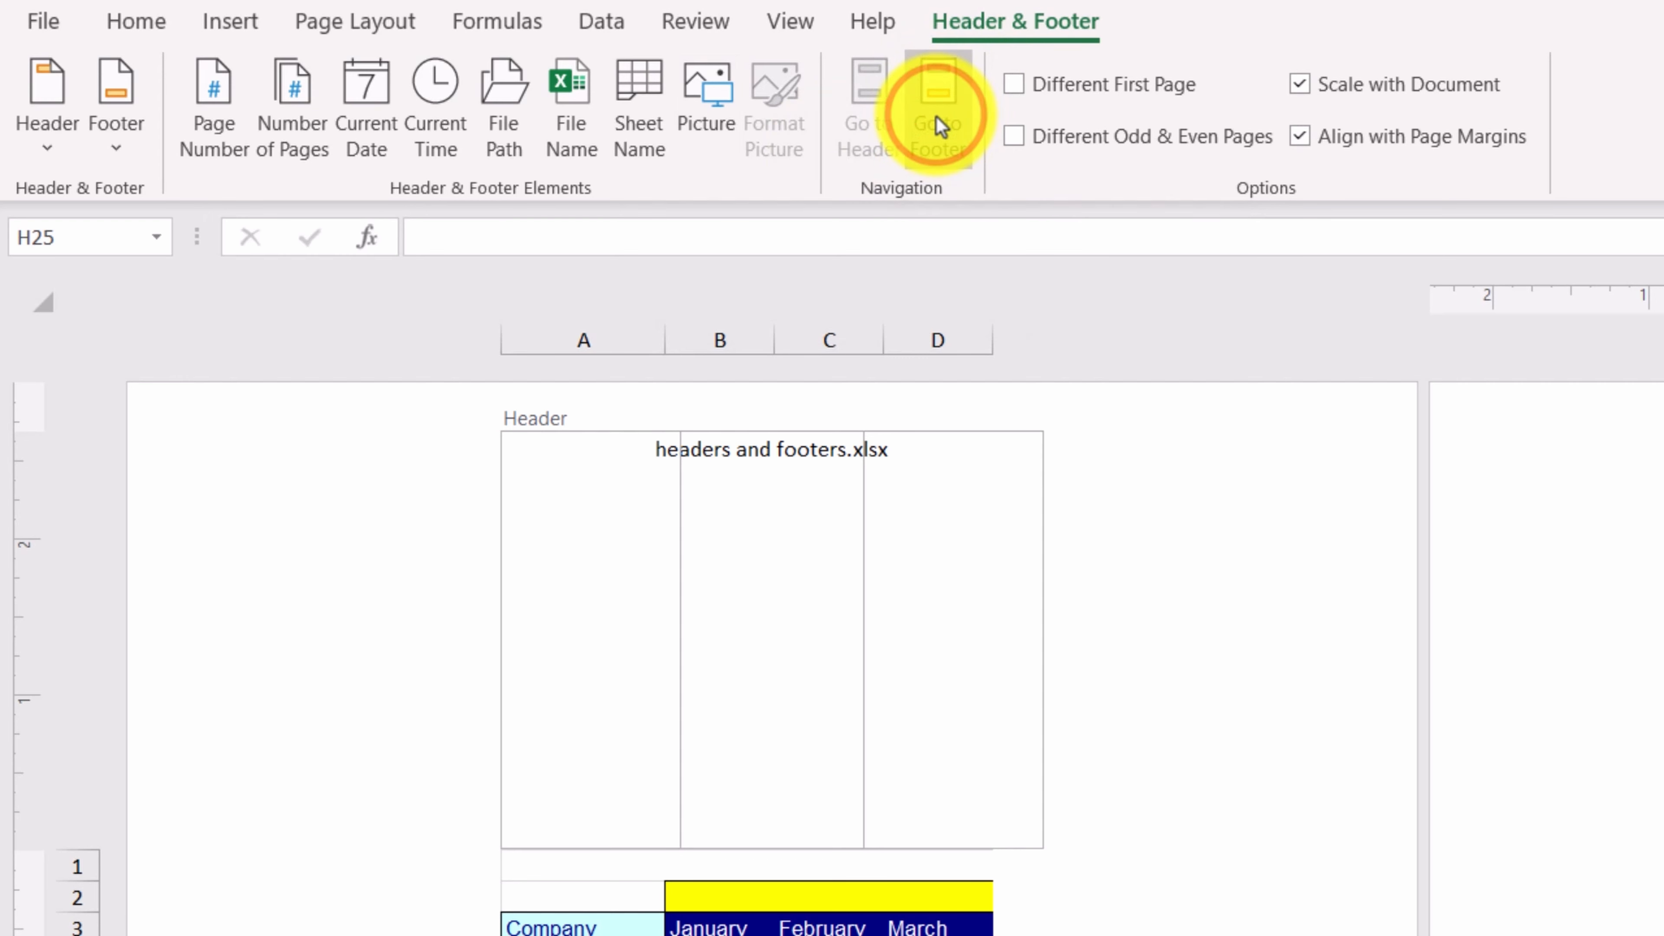
{"action": "left_click", "coordinate": [872, 98]}
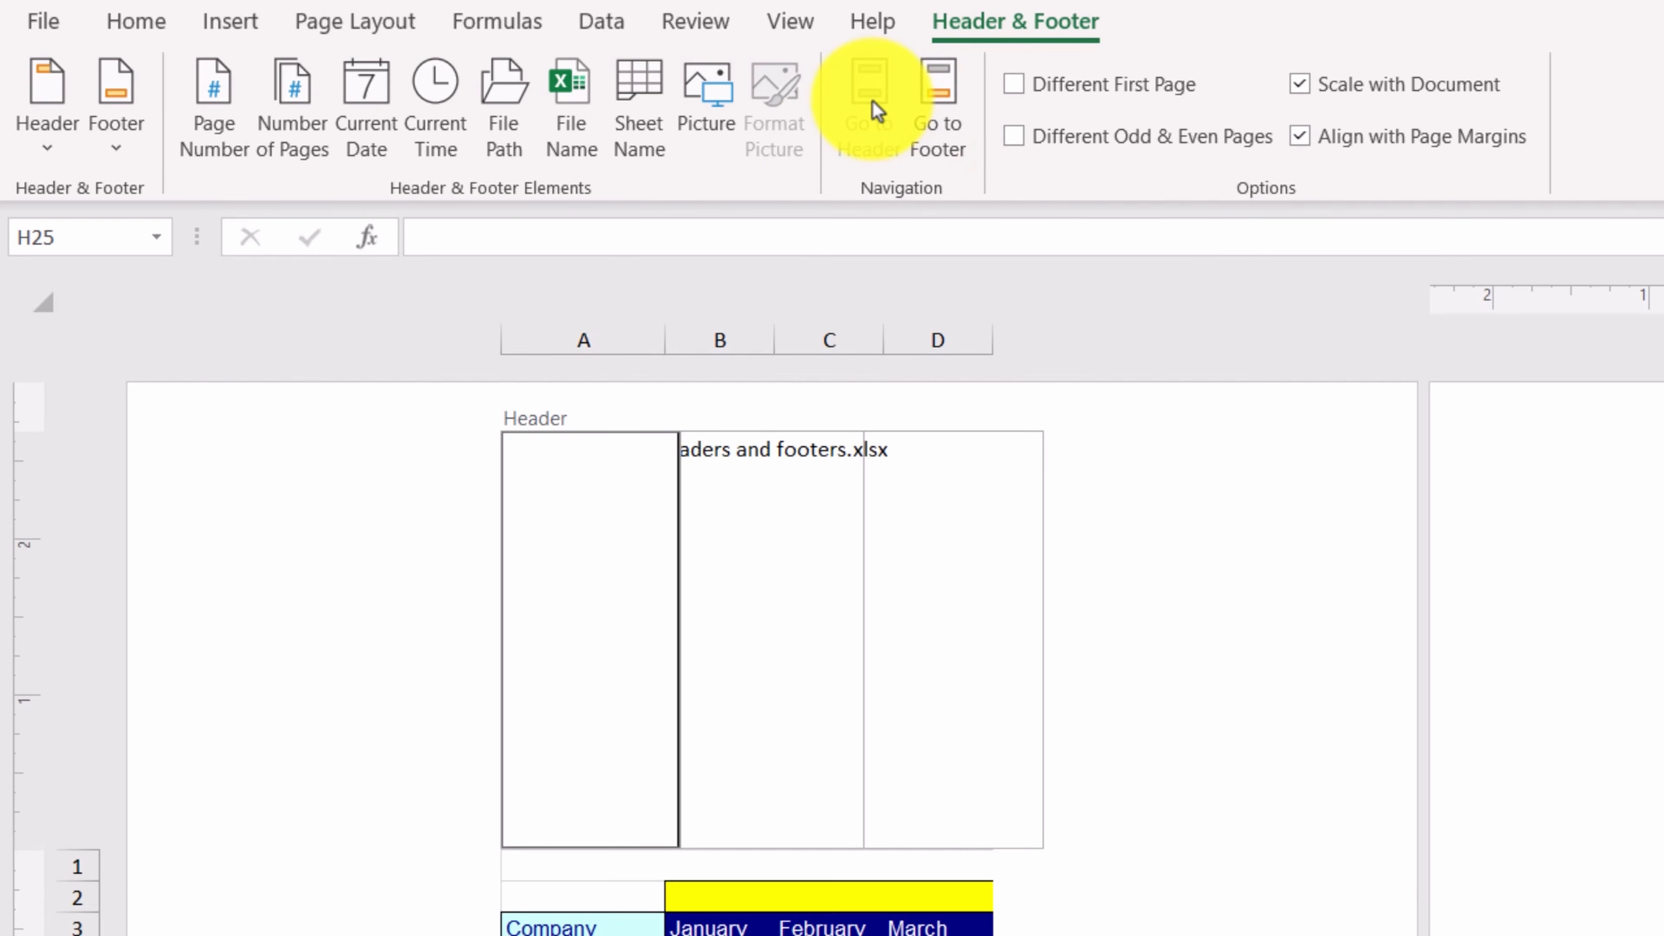